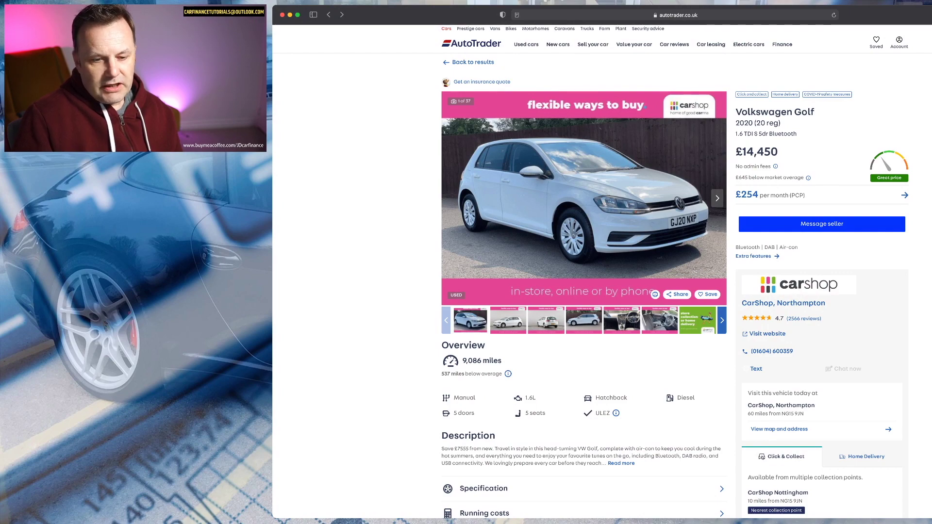
- Open the personalised finance quote for the Volkswagen Golf and review its PCP representative example
scroll(583, 272, "down", 10)
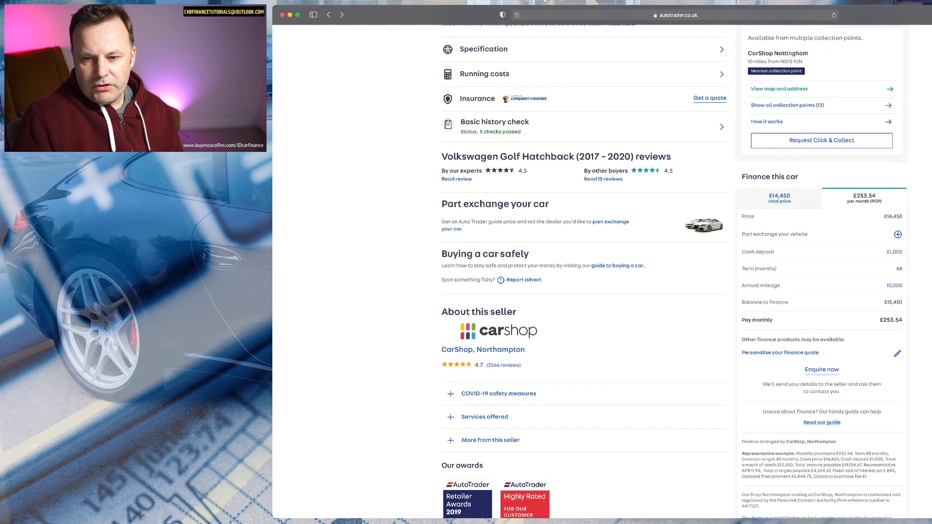
scroll(582, 272, "down", 1)
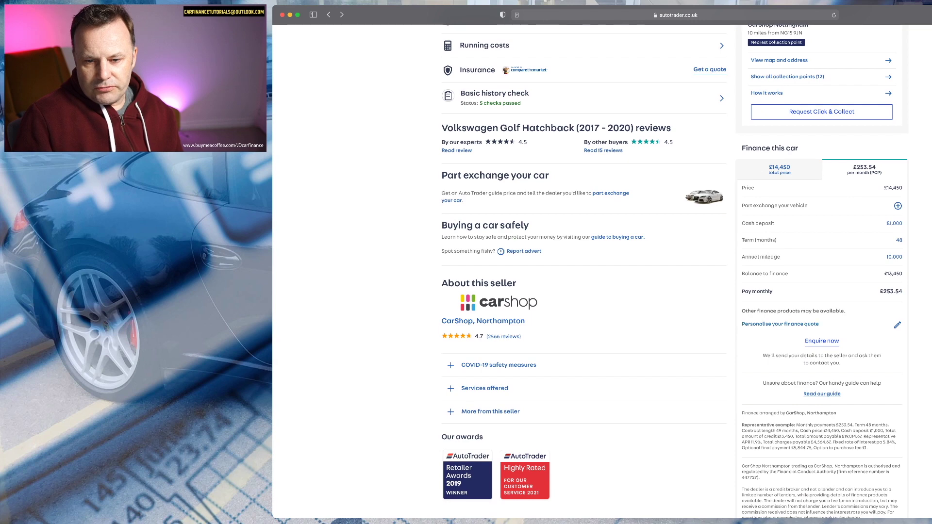
left_click(781, 324)
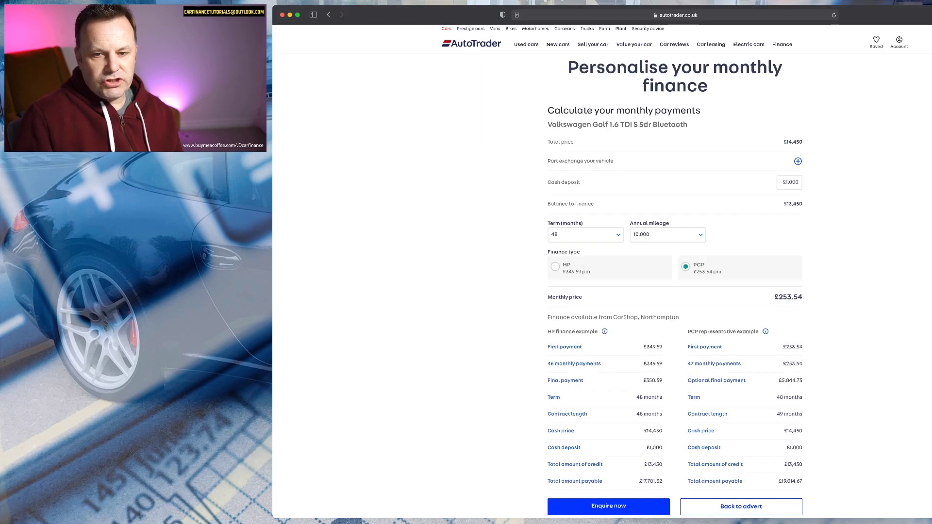
scroll(675, 272, "down", 3)
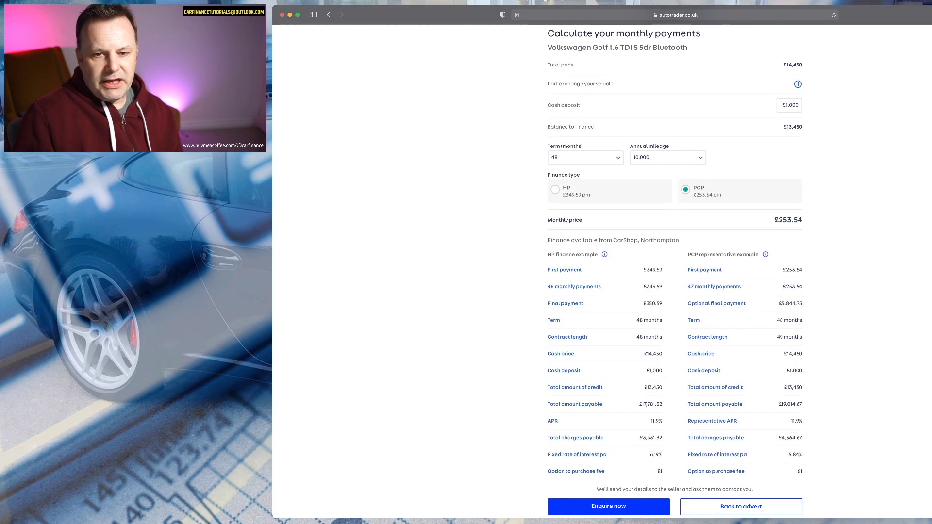
scroll(675, 271, "down", 2)
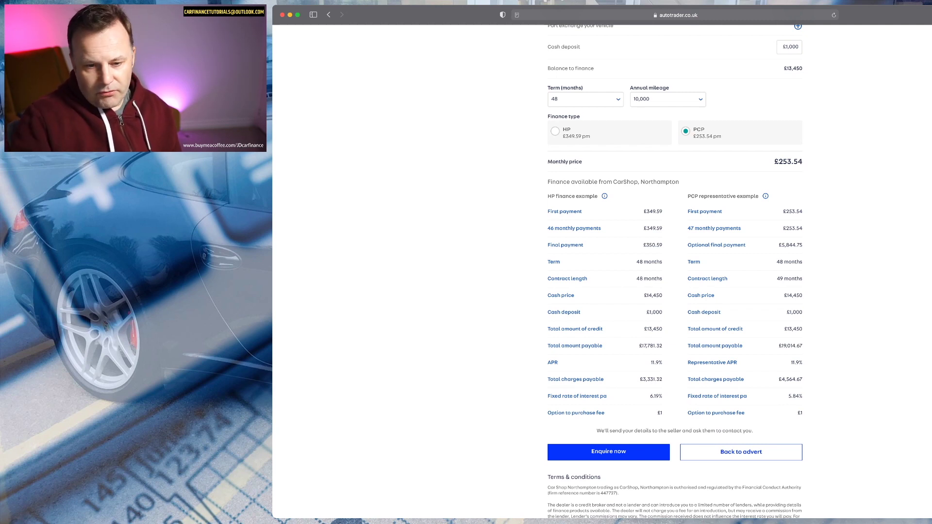
mouse_move(708, 279)
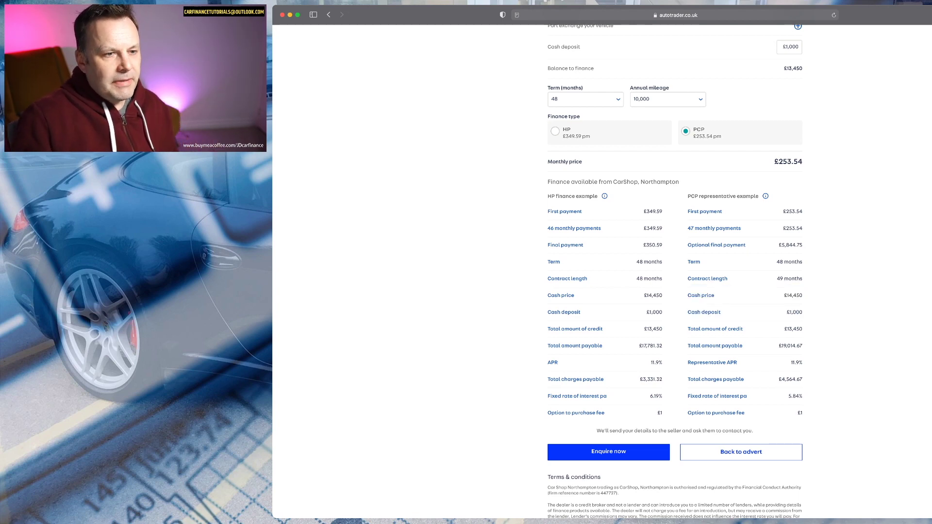
- Switch to the PCP V6_1 workbook in Excel, select the Total Cost cell and recheck the price details on the AutoTrader quote
key("super+Tab")
left_click(390, 148)
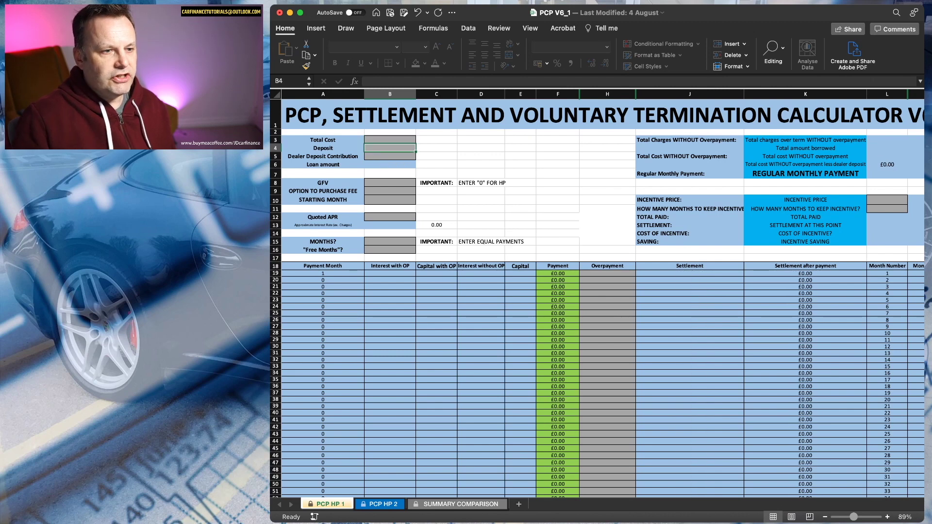
left_click(390, 139)
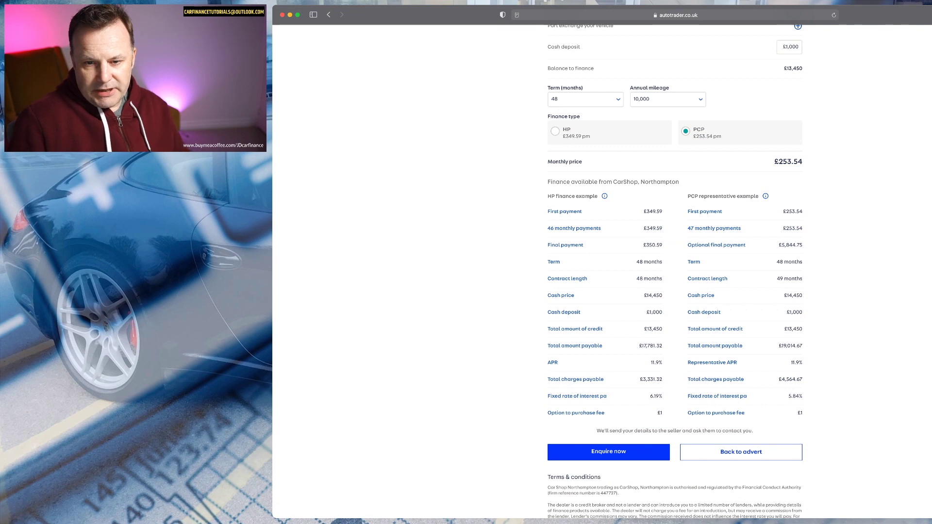
scroll(675, 272, "up", 3)
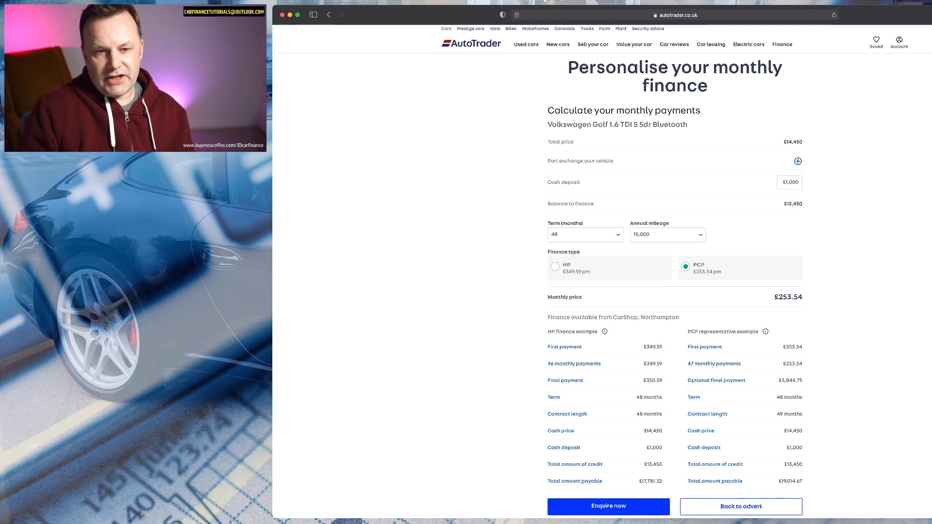
scroll(675, 272, "down", 1)
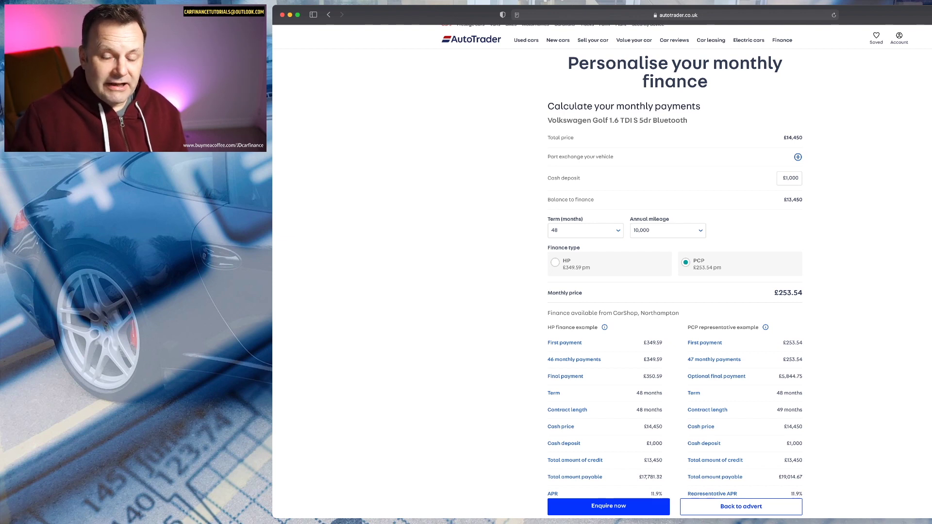
scroll(602, 252, "down", 1)
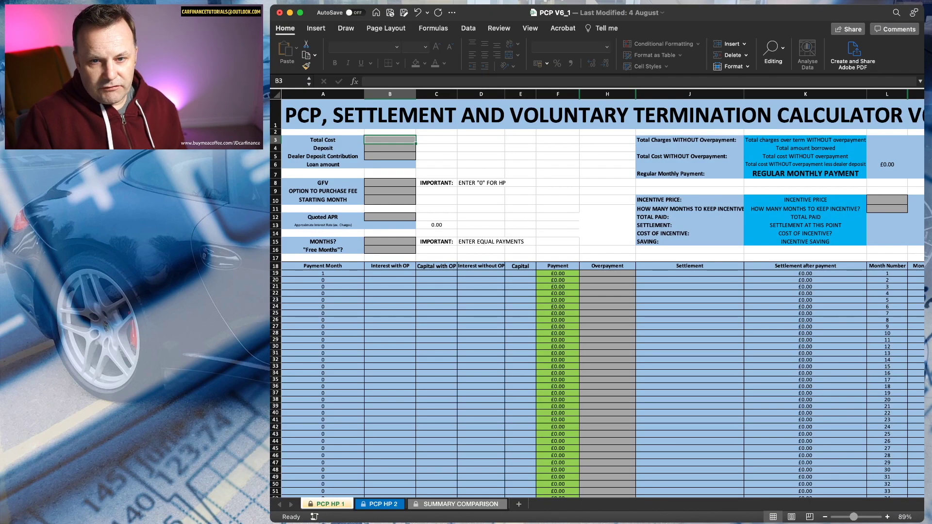
- In the Excel calculator's PCP HP 1 sheet, enter 14450 as the Total Cost
type("11450")
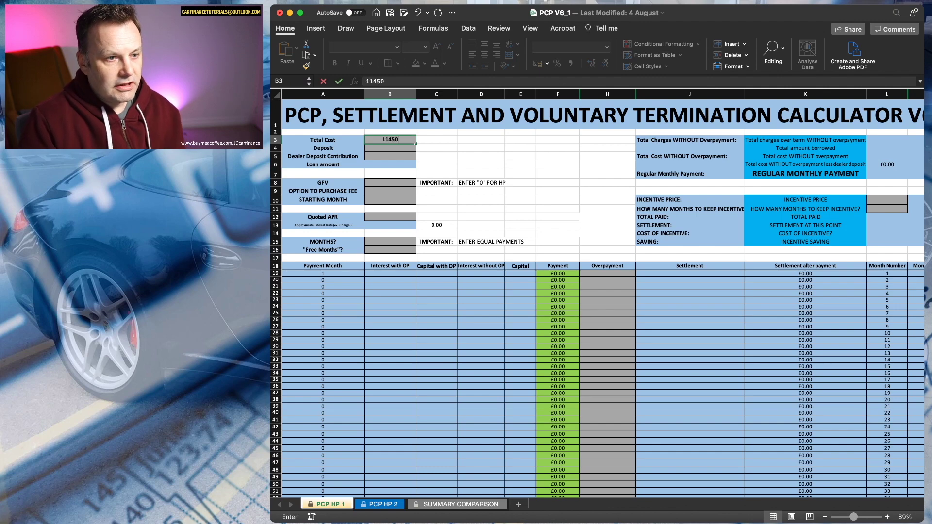
key("Return")
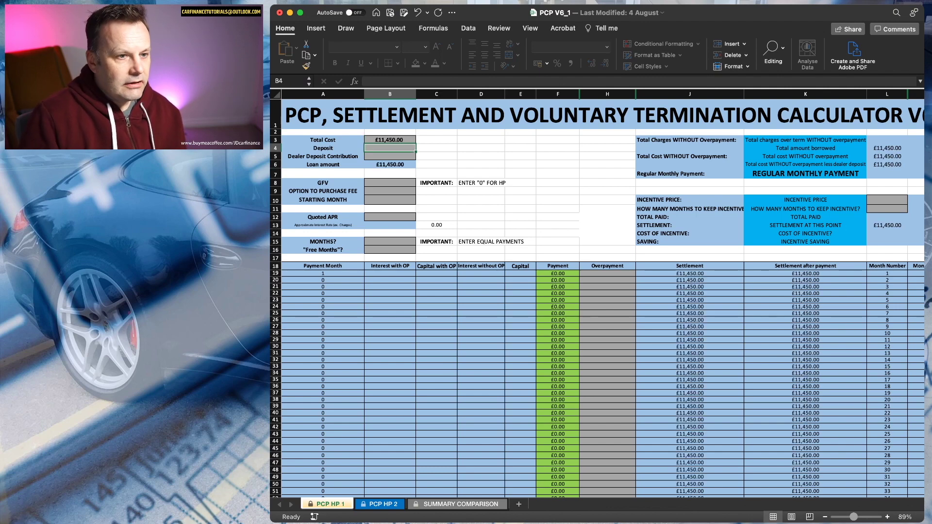
left_click(390, 140)
type("144")
type("50")
key("Return")
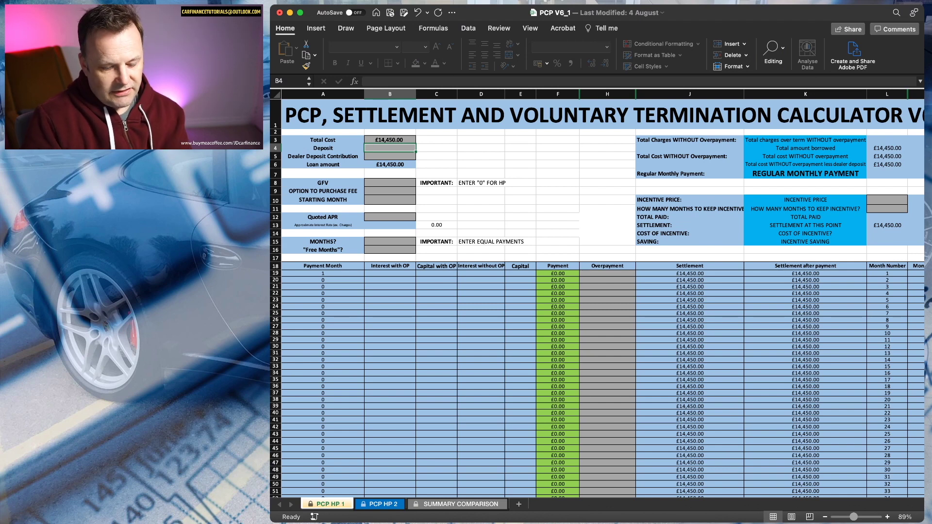
- Enter a Deposit of 1000 and a GFV of 5844.75, leaving the Dealer Deposit Contribution blank
type("1000")
key("Return")
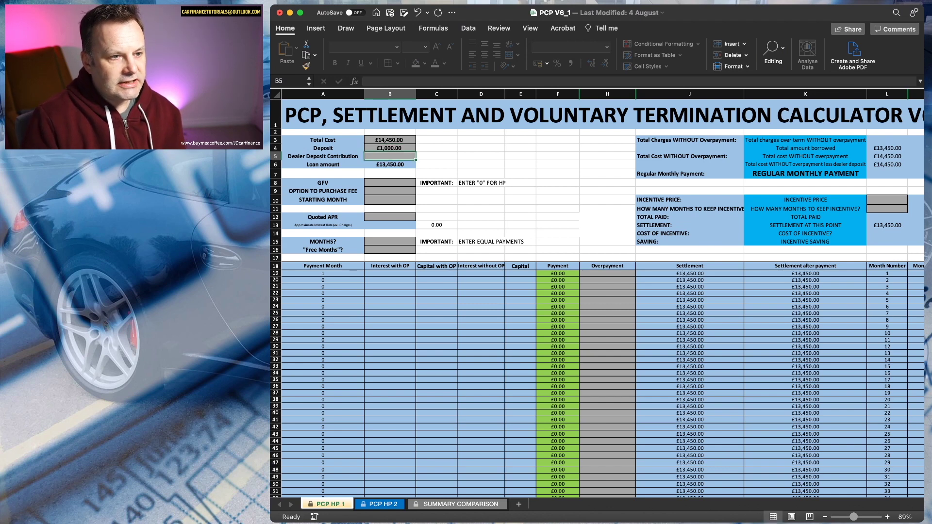
key("Return")
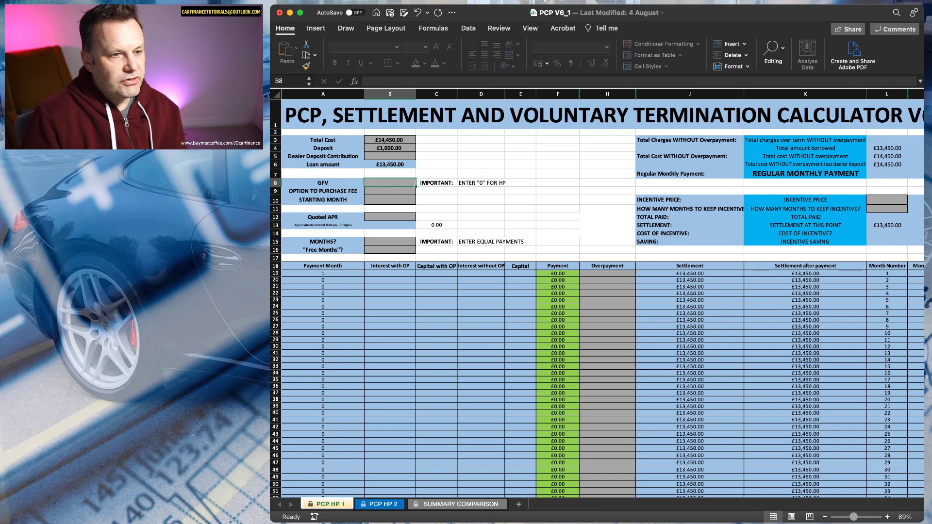
type("5")
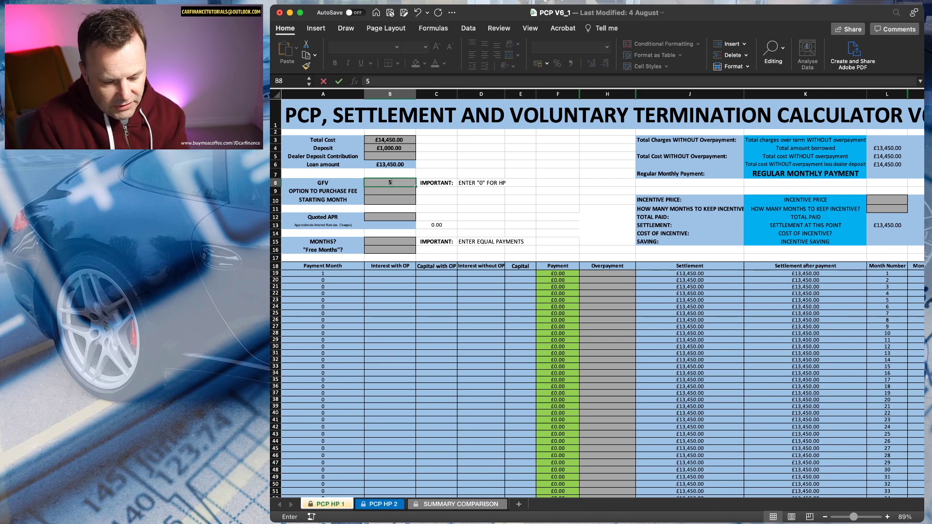
type("844.75")
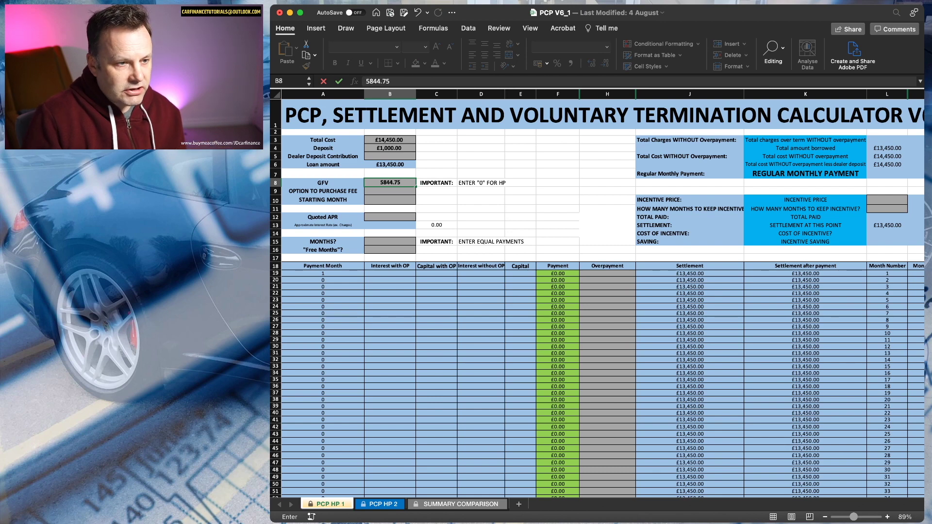
key("Return")
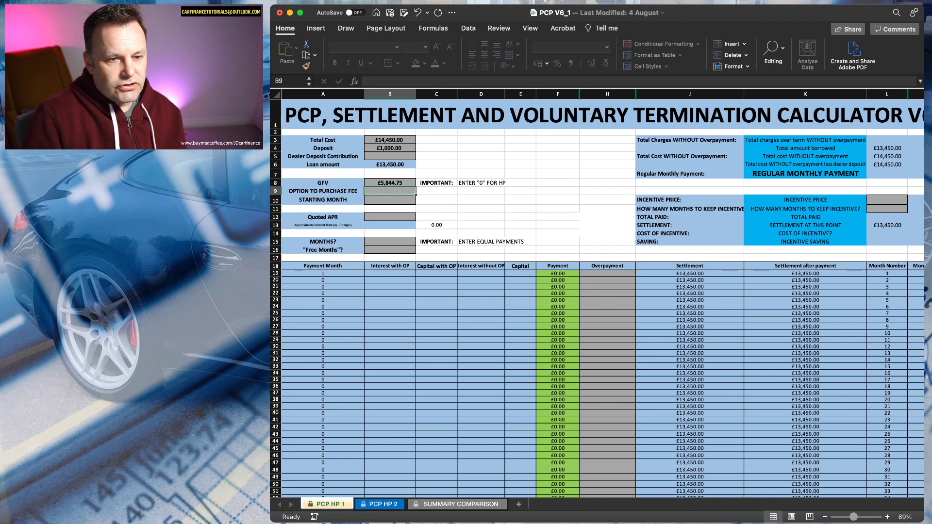
- Set the Starting Month to August 2021, leaving the Option to Purchase Fee blank
key("super+Tab")
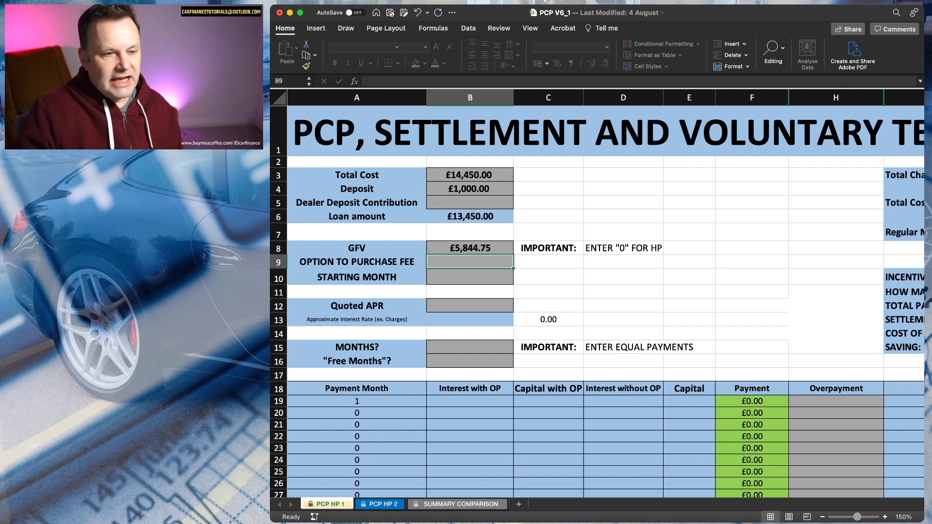
left_click(470, 277)
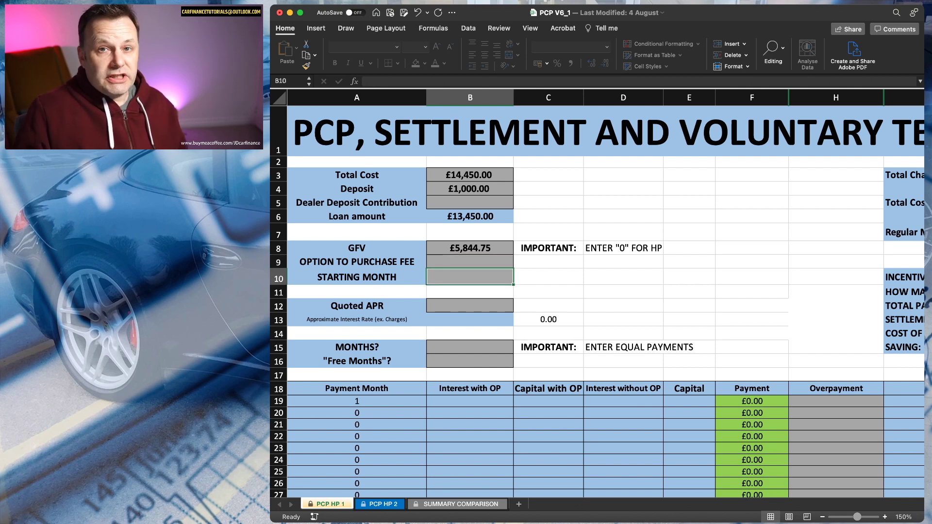
type("Aug")
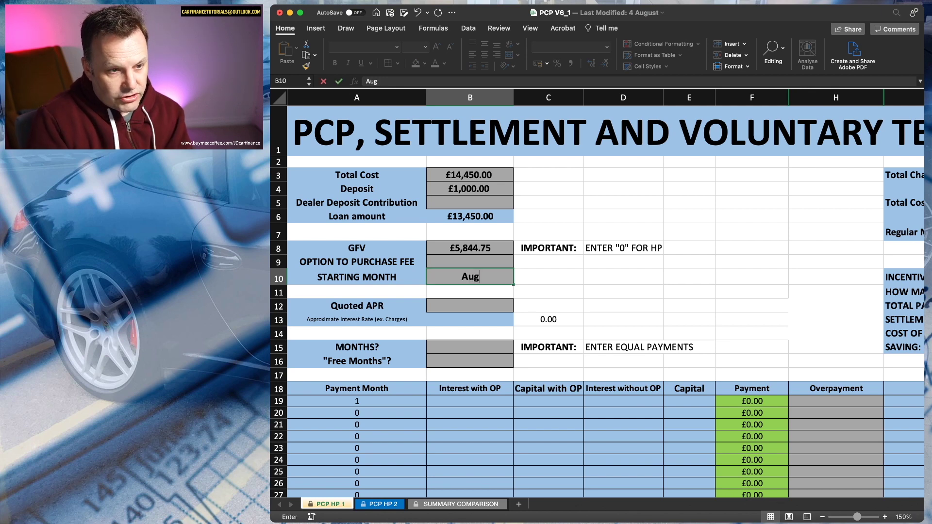
type("ust 2021")
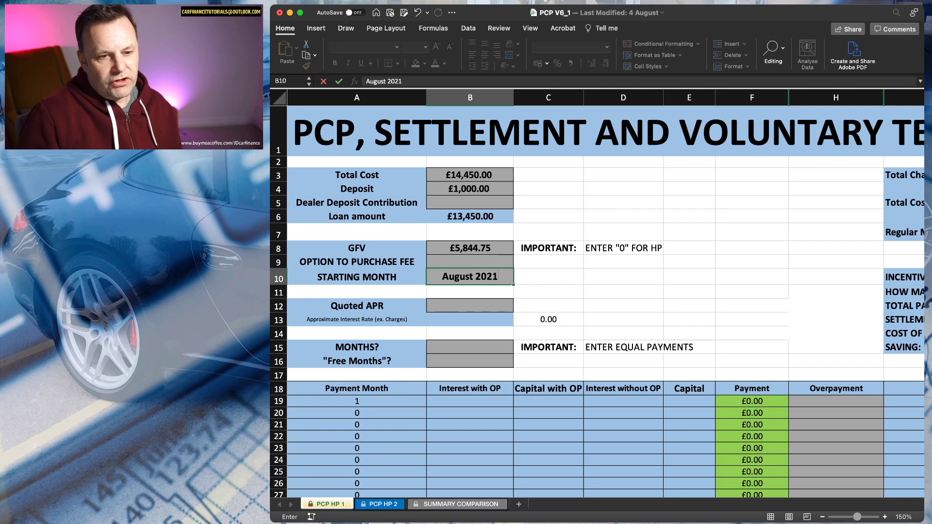
scroll(598, 301, "down", 5)
scroll(598, 301, "down", 10)
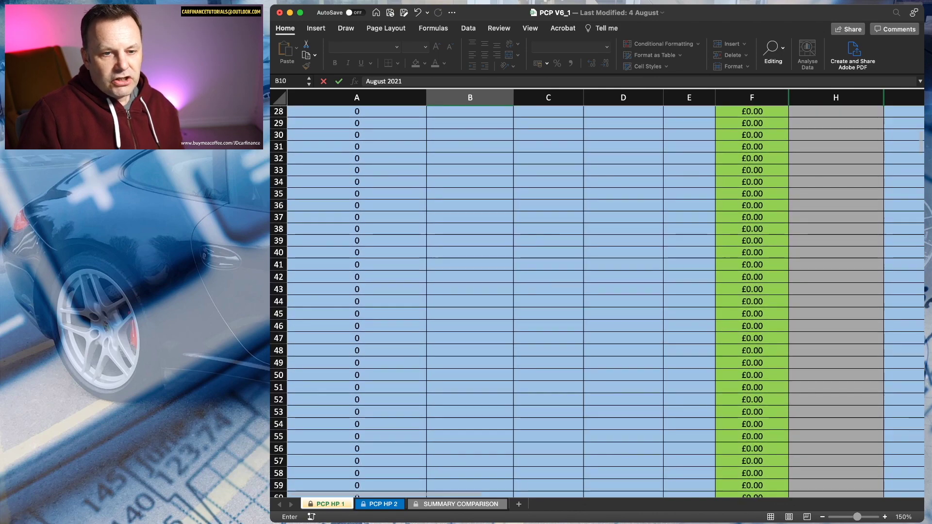
scroll(597, 301, "up", 12)
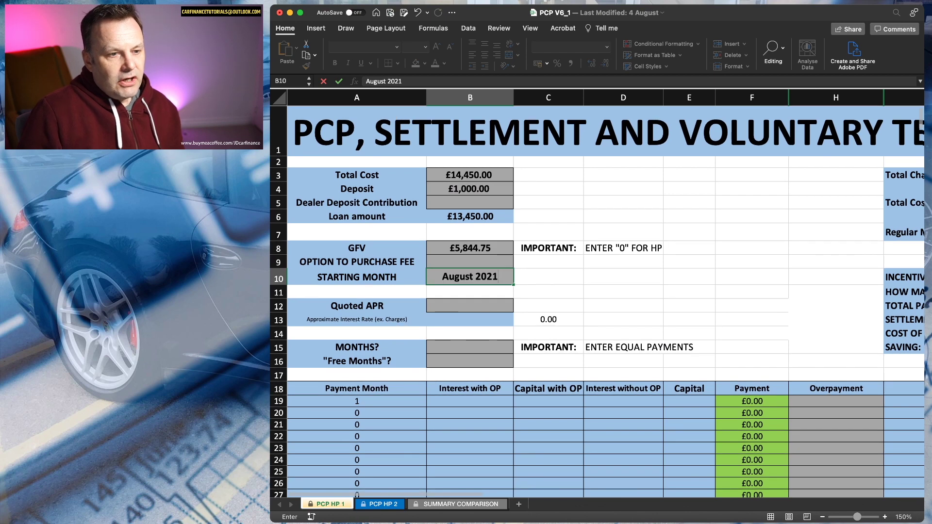
key("Return")
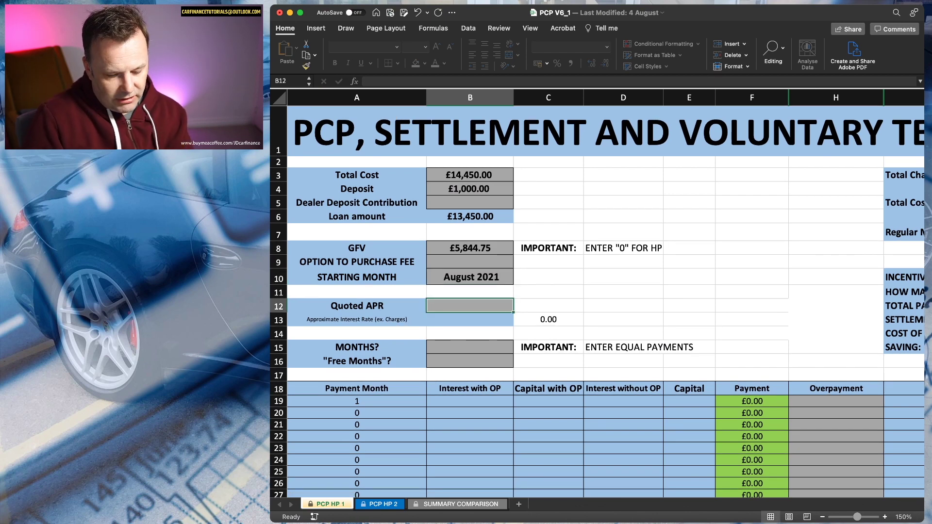
- Set the Quoted APR to 11.9 and, after checking the term on the AutoTrader quote, the Months to 48
type("11.9")
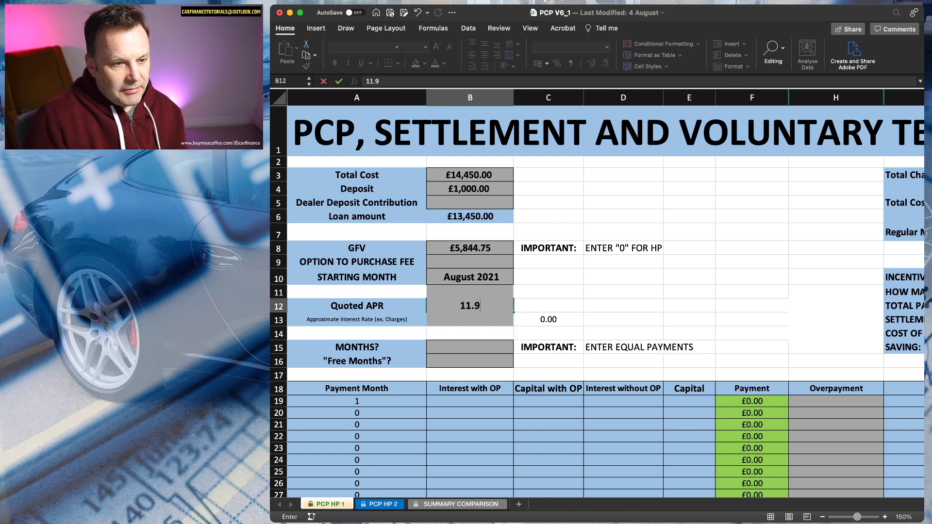
key("Return")
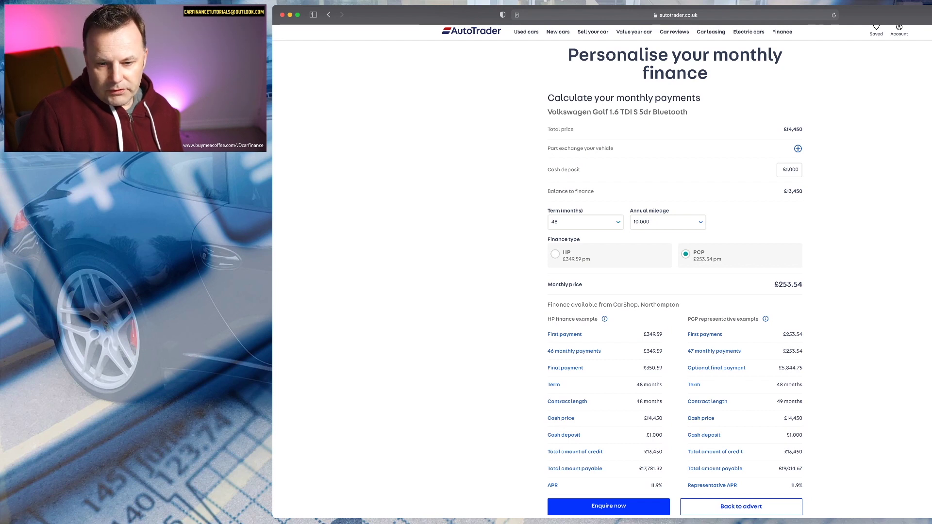
scroll(714, 311, "down", 2)
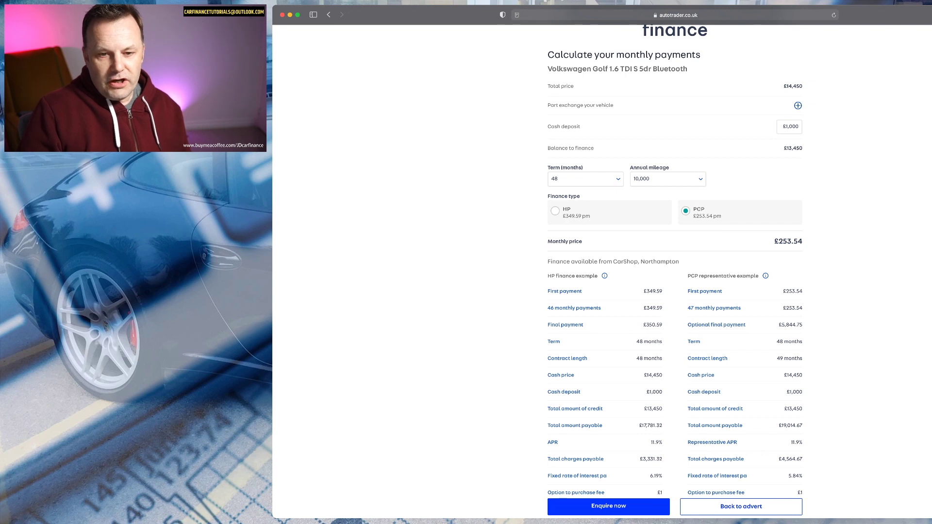
mouse_move(715, 308)
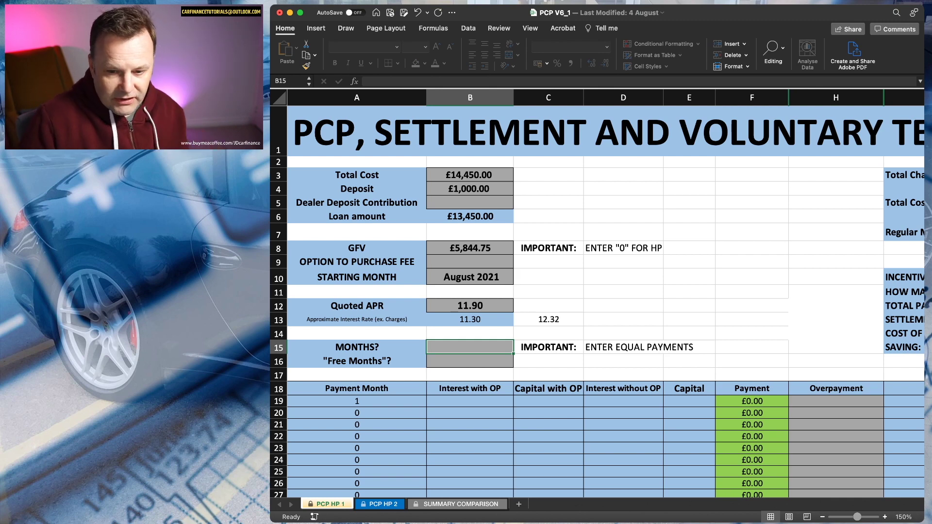
type("48")
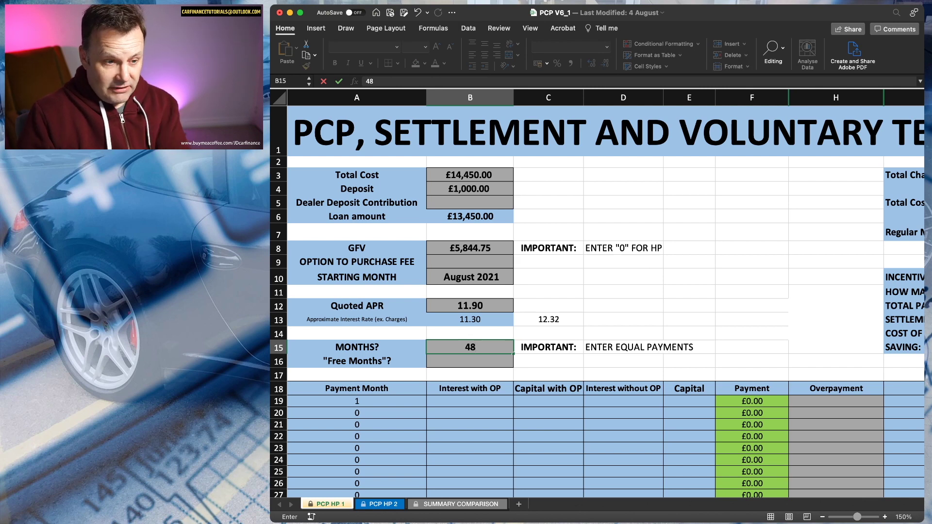
key("Return")
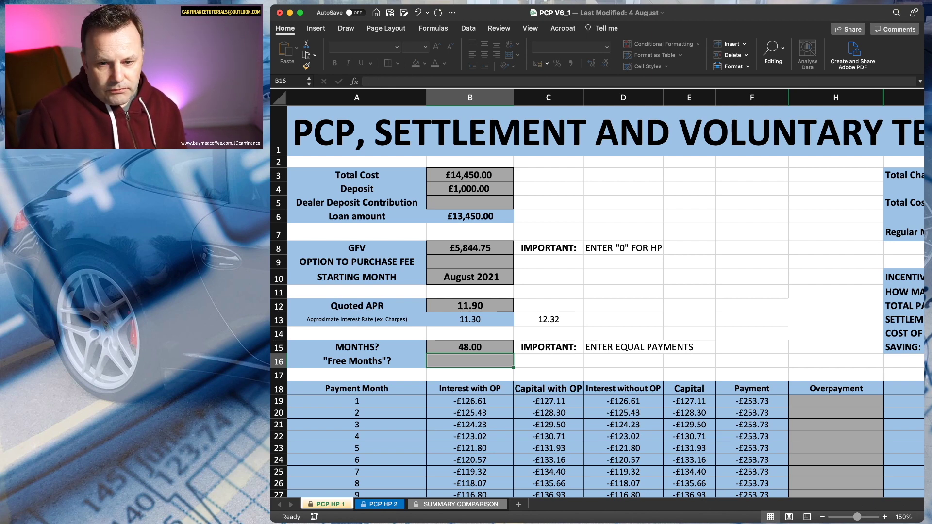
- Examine the total charges, total cost and regular monthly payment in the calculator's results area
scroll(606, 294, "right", 10)
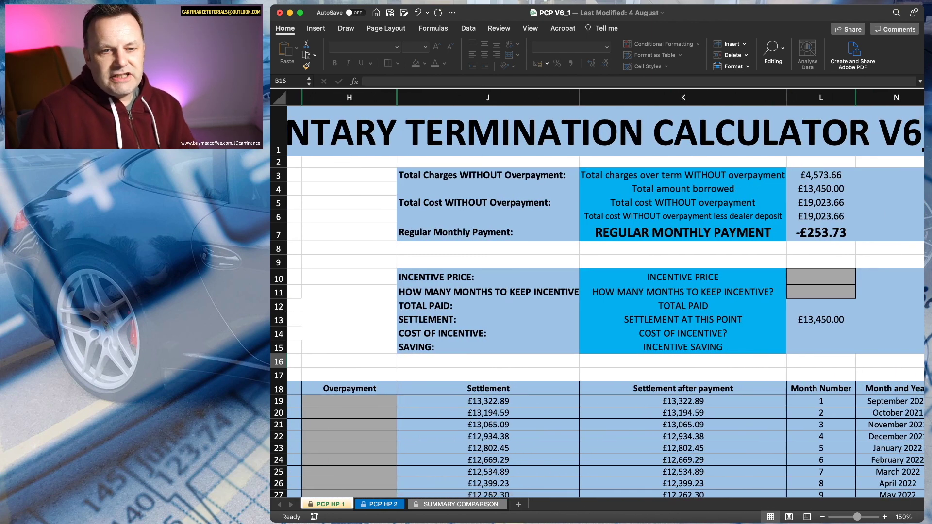
scroll(606, 293, "right", 1)
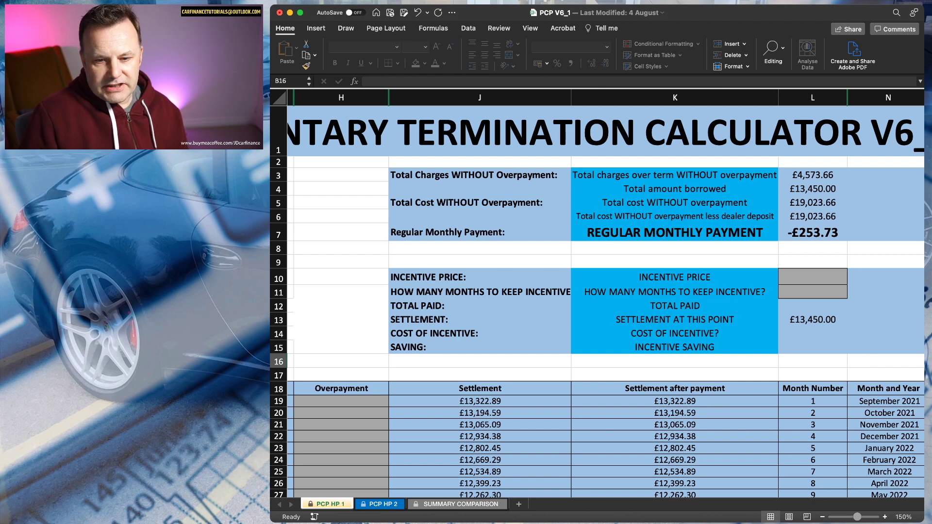
scroll(597, 301, "down", 1)
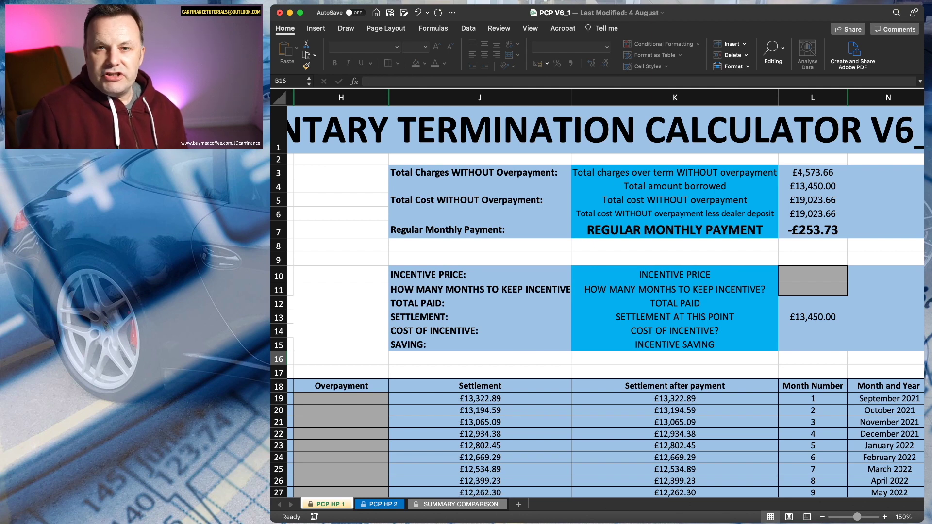
- Examine the voluntary termination figures beside the calculator's cost summary, including the number of payments and the month
scroll(606, 294, "right", 5)
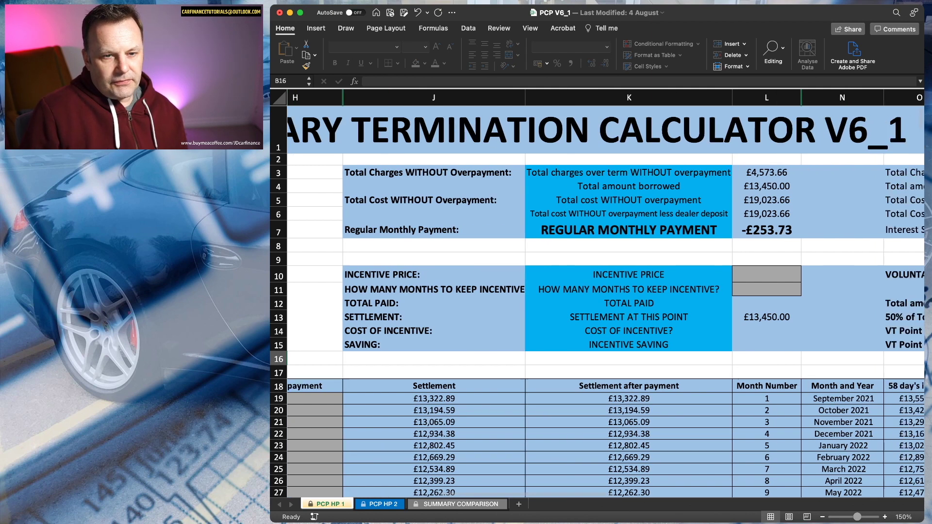
scroll(600, 293, "right", 1)
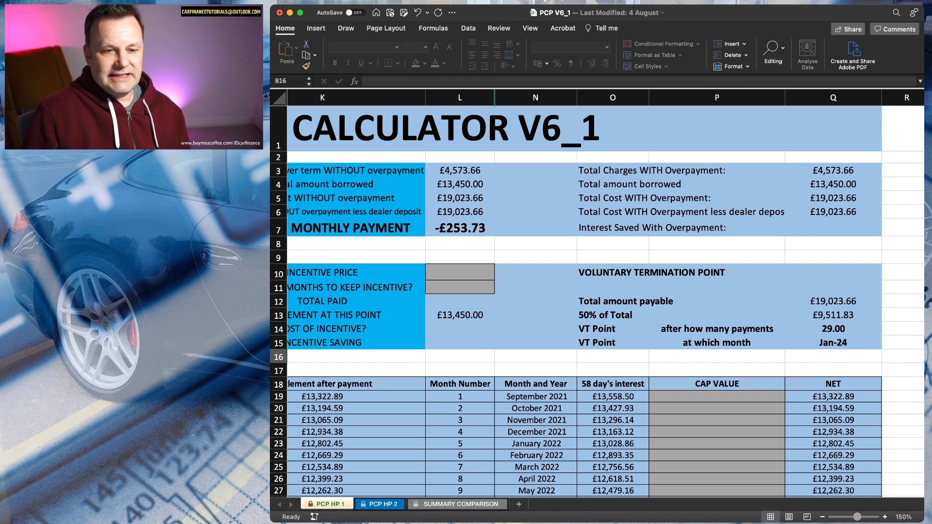
scroll(602, 301, "right", 1)
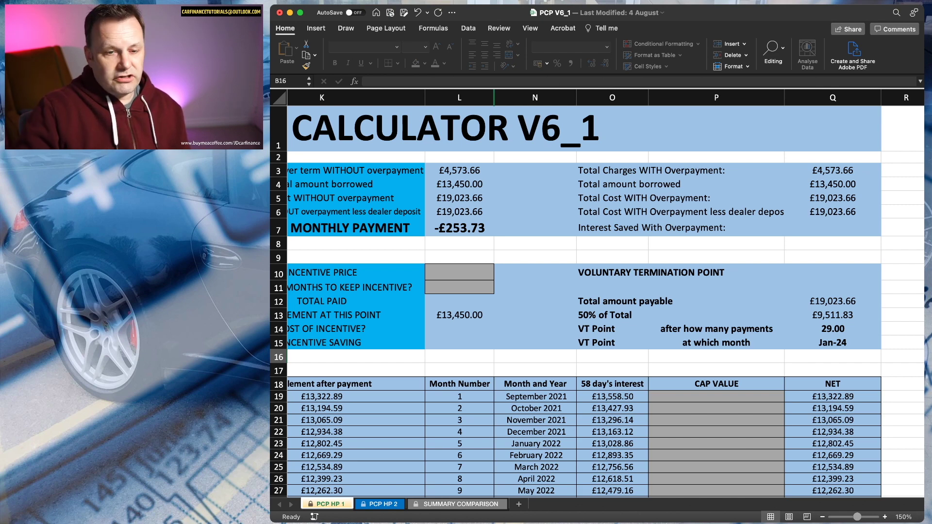
scroll(597, 291, "down", 1)
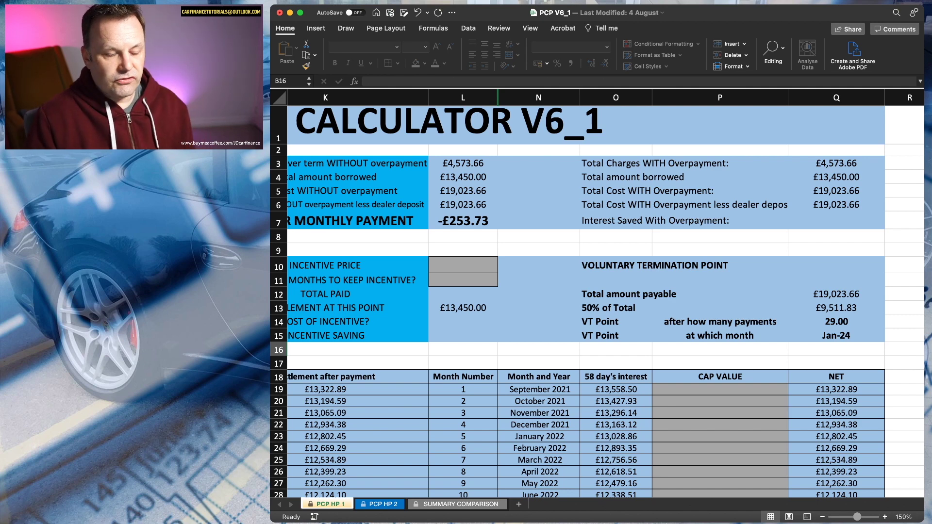
- Set the Deposit to 5000 and check the total charges, monthly payment and voluntary termination point
scroll(605, 293, "left", 10)
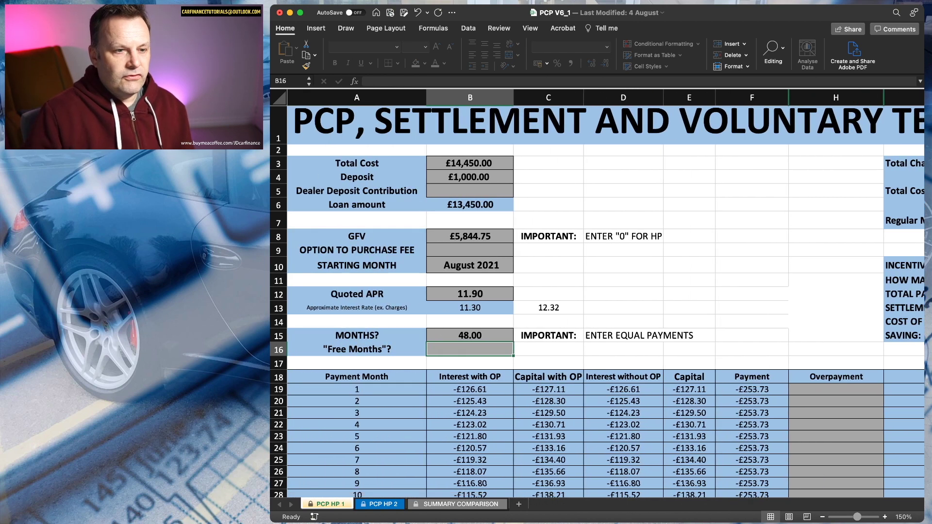
left_click(470, 176)
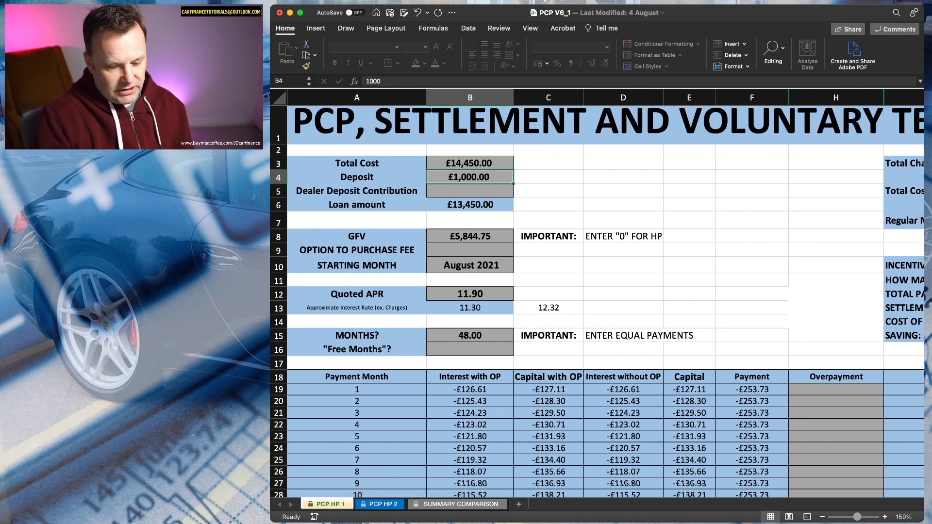
type("5000")
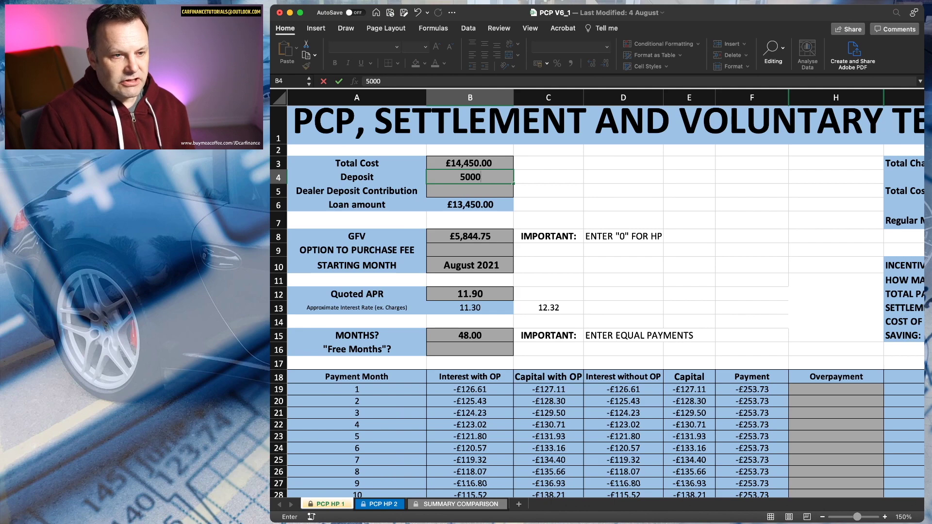
key("Return")
scroll(606, 297, "right", 15)
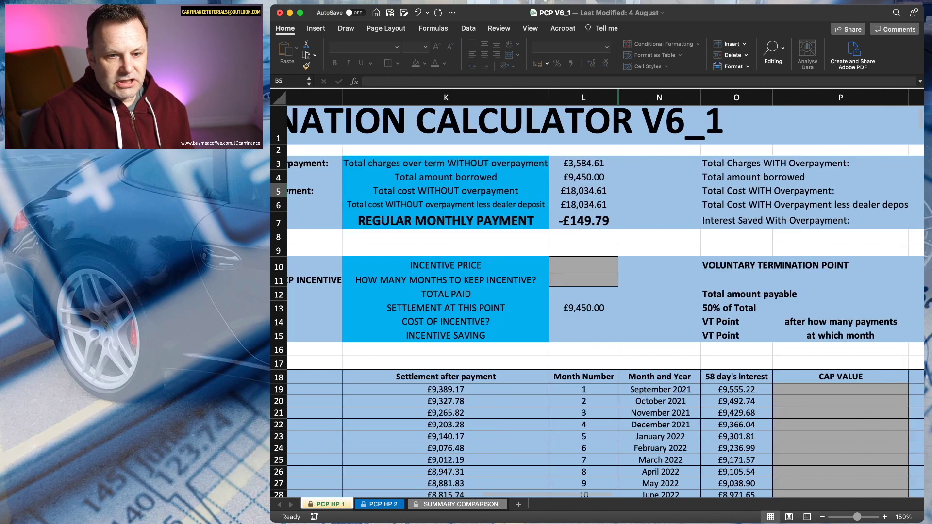
scroll(606, 297, "right", 3)
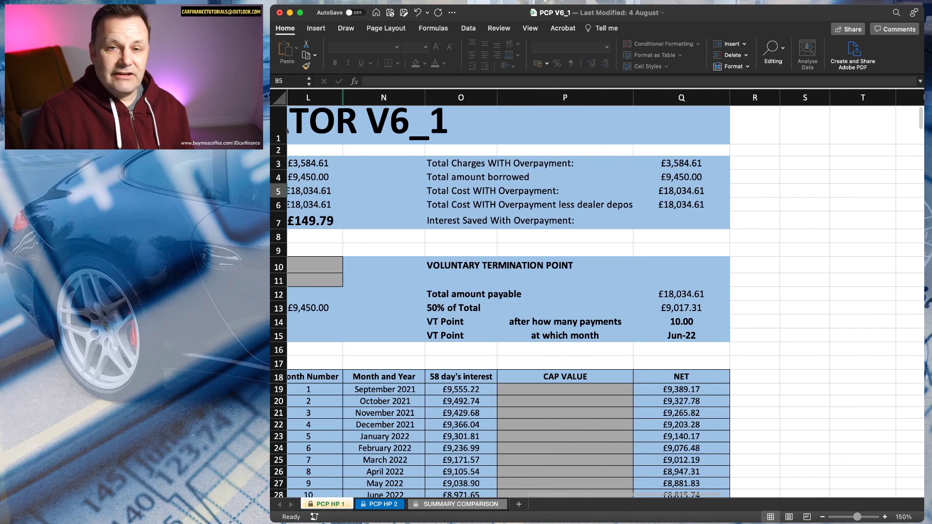
scroll(606, 296, "left", 3)
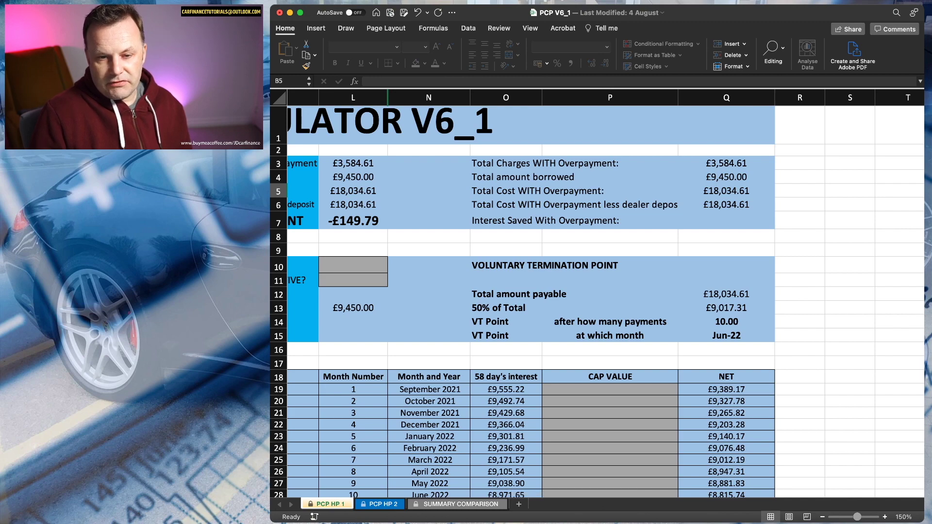
scroll(597, 291, "left", 5)
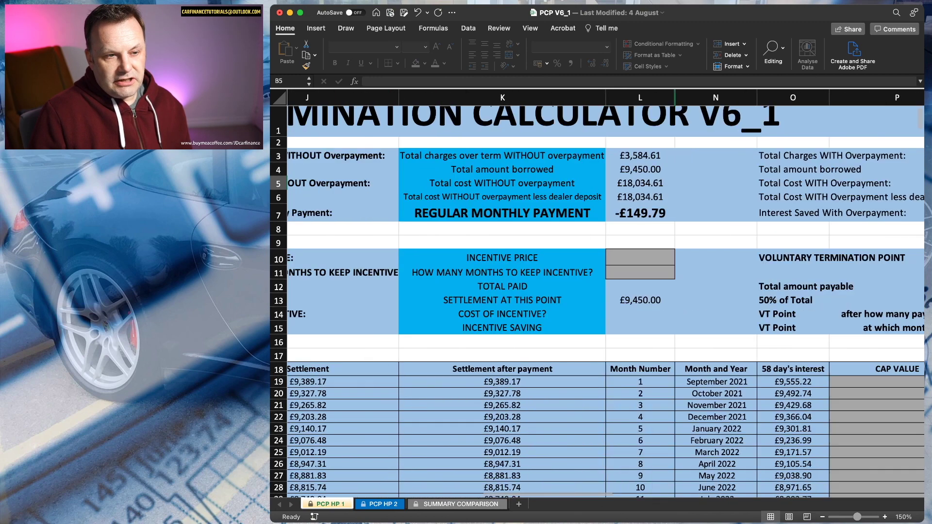
scroll(606, 294, "left", 5)
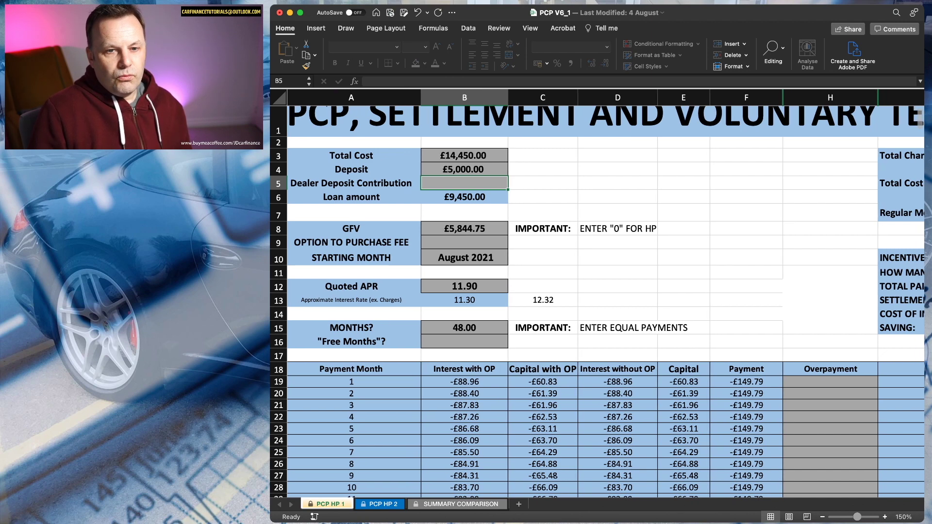
scroll(606, 293, "right", 10)
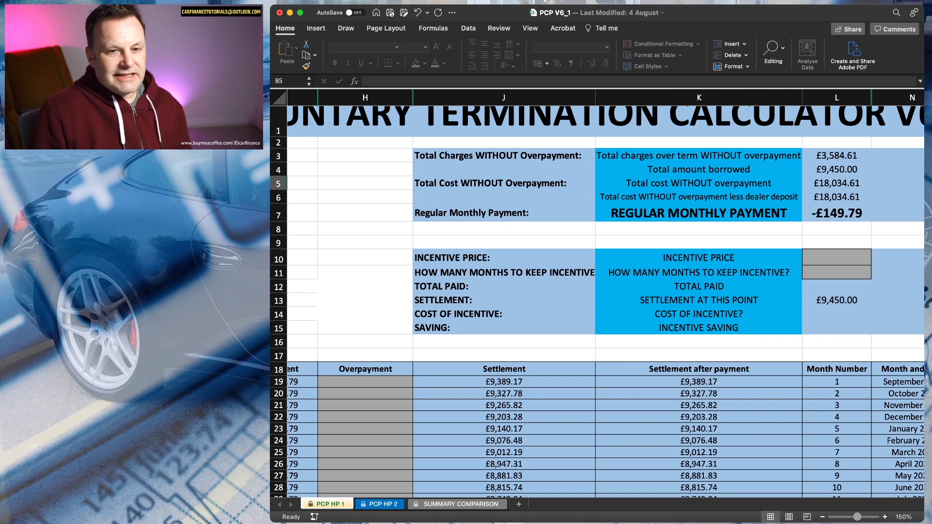
- Set the Deposit to 0 and check the total cost, monthly payment and voluntary termination point
scroll(606, 291, "left", 10)
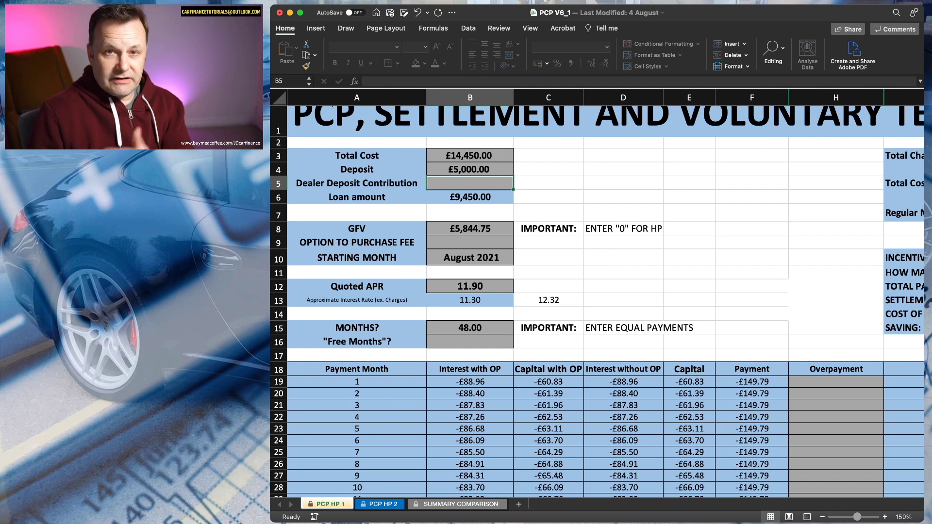
left_click(470, 170)
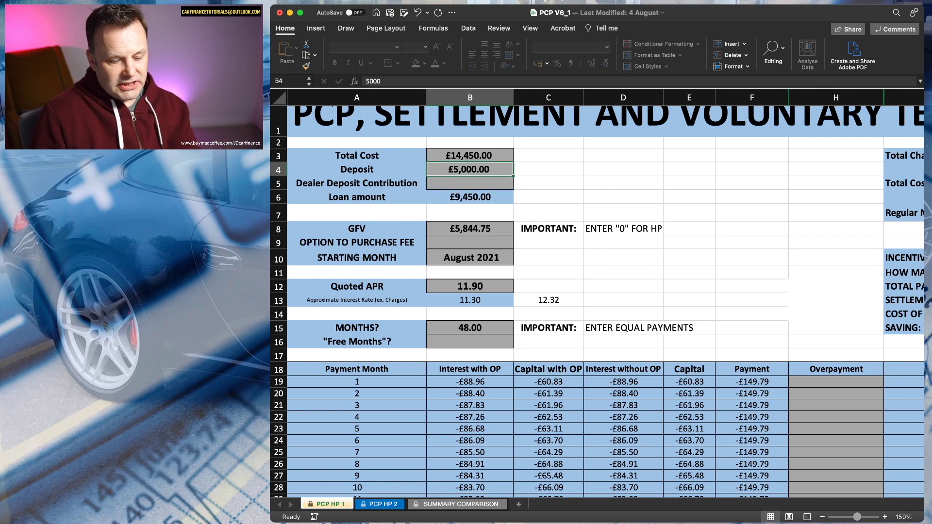
type("0")
key("Return")
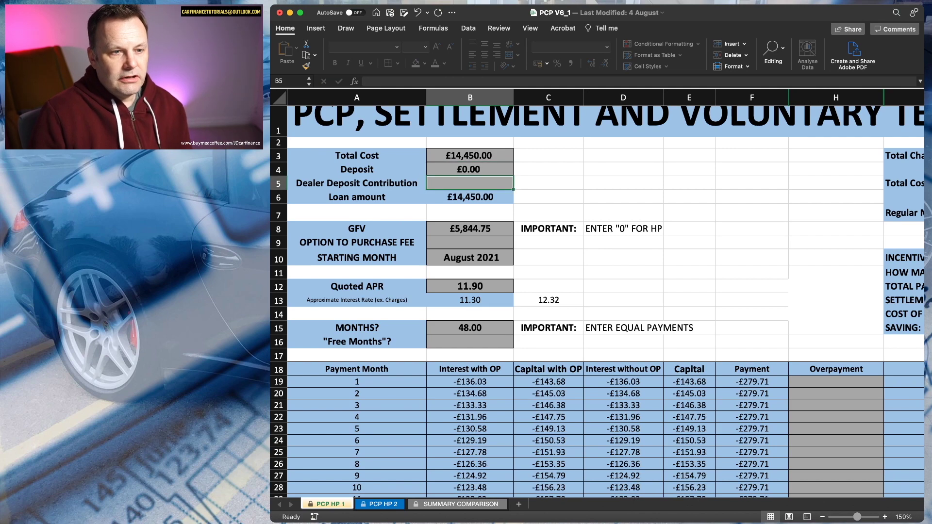
scroll(597, 292, "right", 10)
scroll(606, 293, "right", 6)
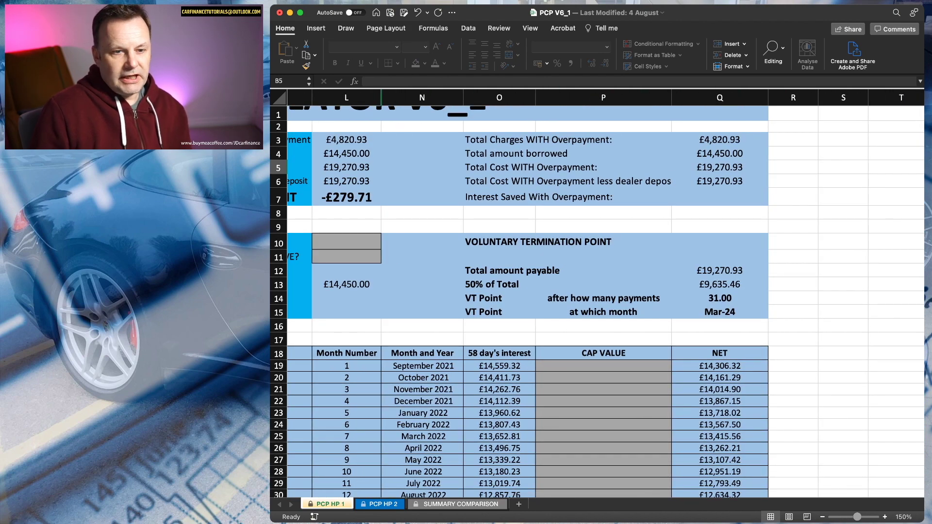
scroll(606, 293, "left", 15)
scroll(606, 294, "left", 3)
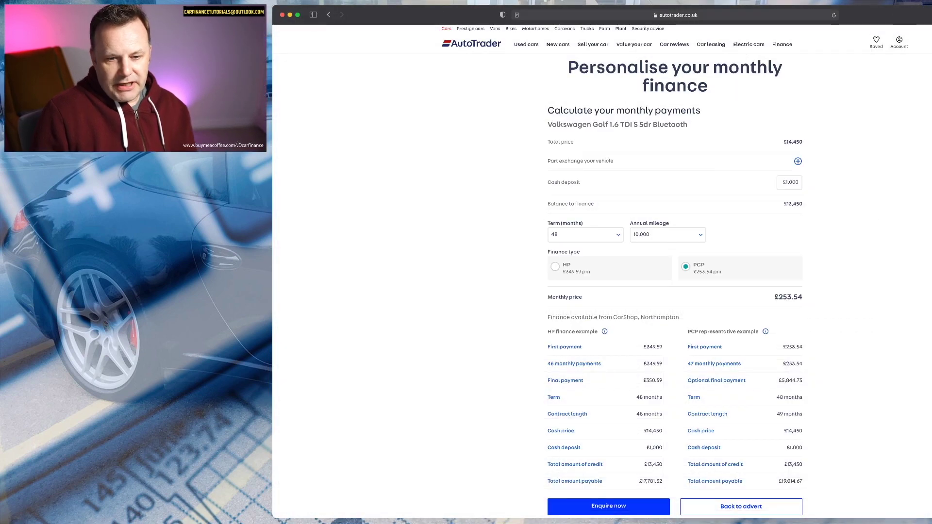
- Review the HP and PCP examples on AutoTrader, return to the Excel calculator and set the GFV to 0 to model HP
scroll(675, 262, "down", 2)
scroll(675, 262, "down", 1)
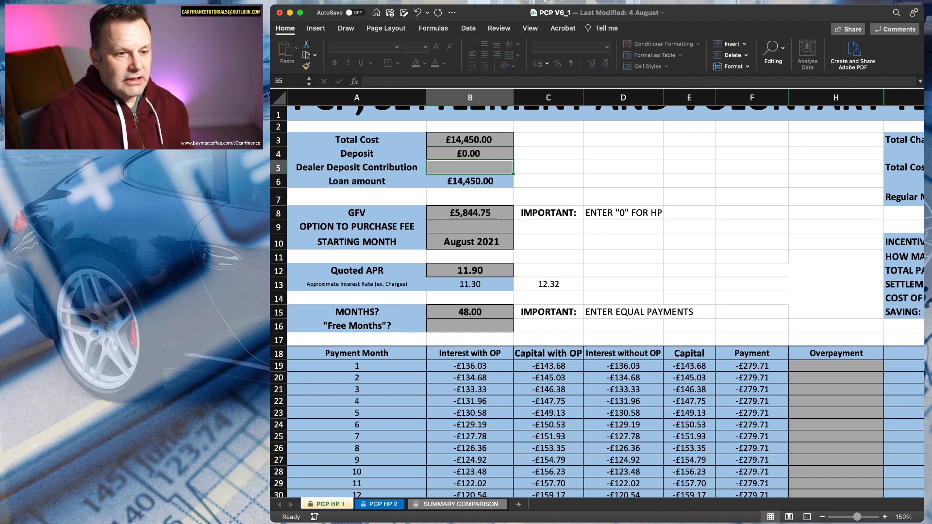
left_click(470, 312)
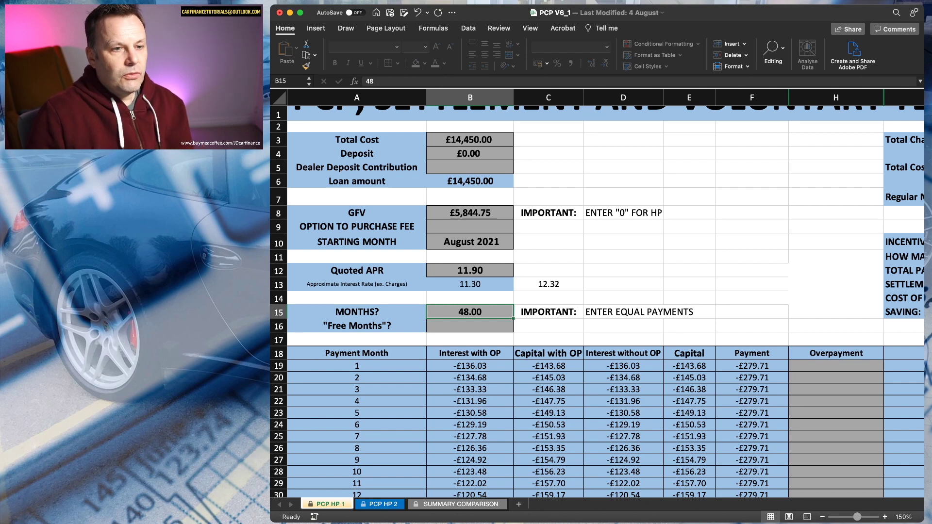
left_click(470, 213)
key("Delete")
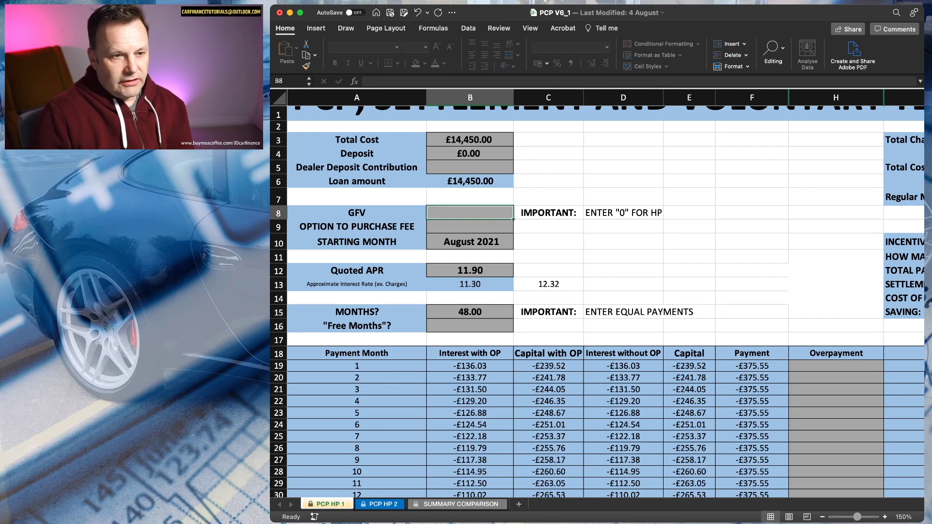
type("0")
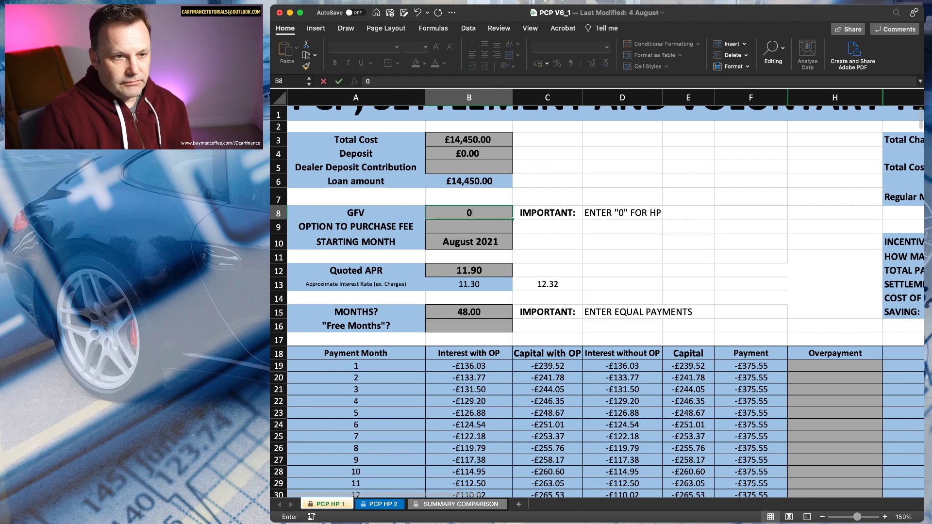
key("Return")
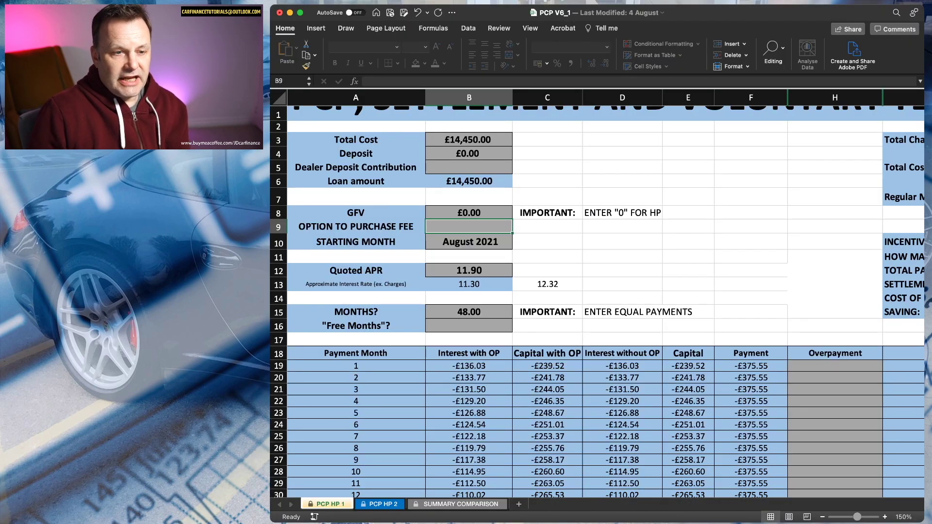
scroll(598, 291, "right", 5)
scroll(598, 301, "right", 3)
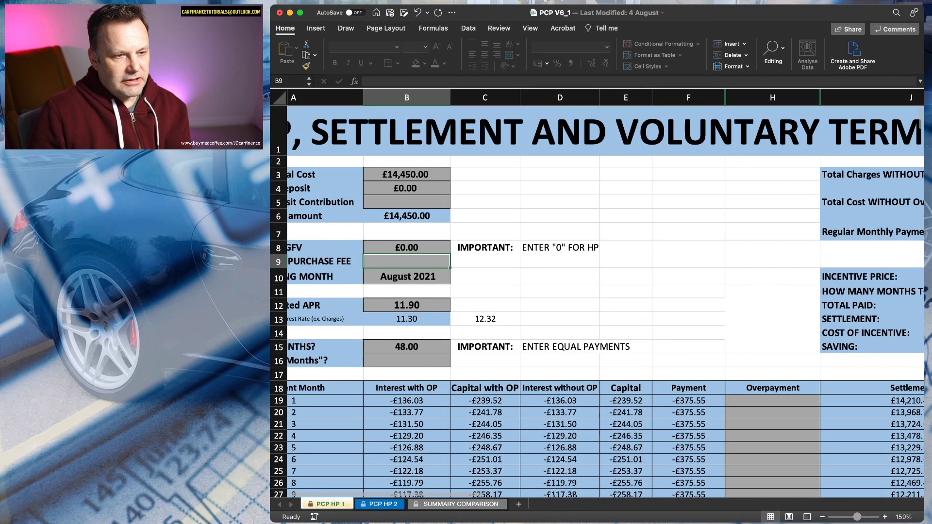
- Set the Deposit to 1000 for the HP calculation and check its costs, monthly payment and voluntary termination point
left_click(407, 189)
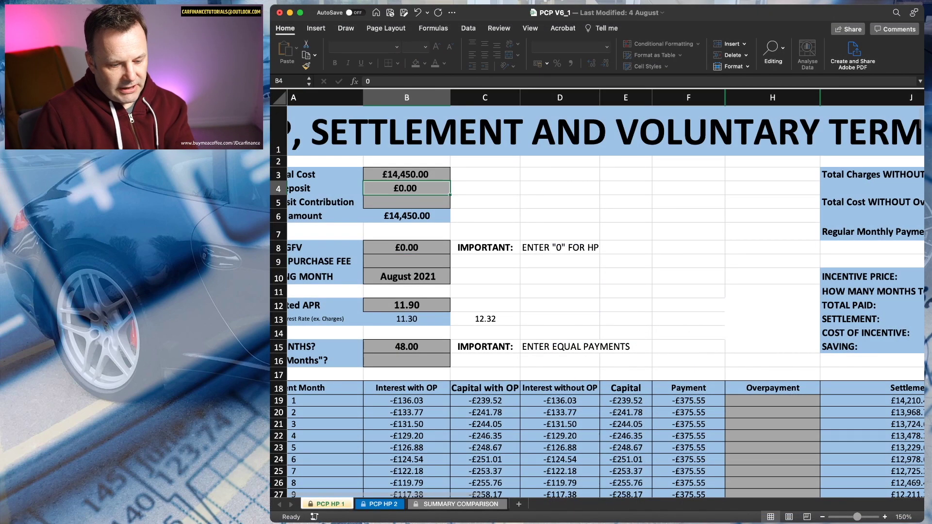
type("1000")
scroll(606, 293, "right", 10)
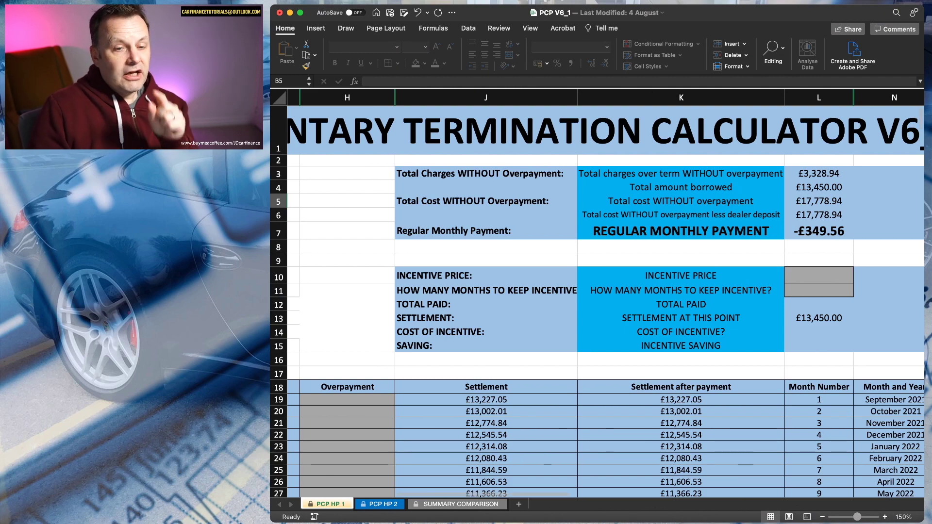
scroll(597, 294, "right", 8)
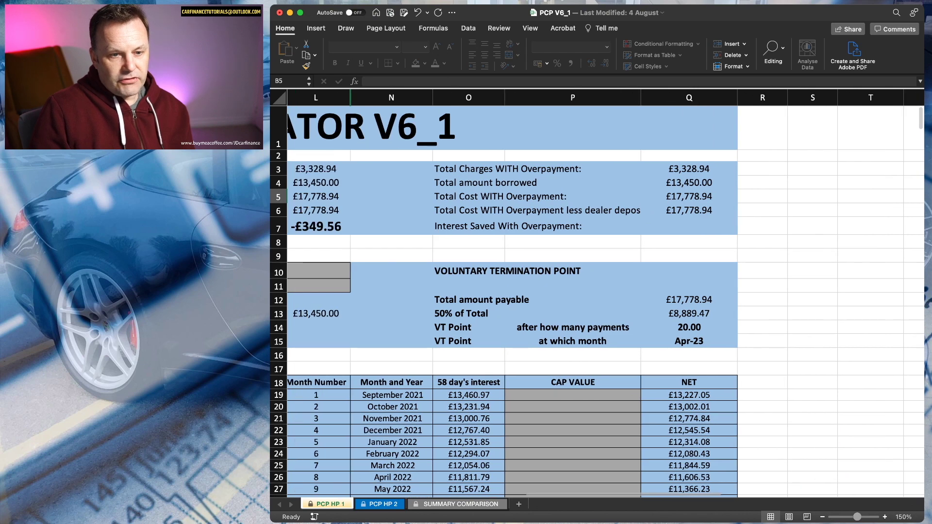
scroll(597, 293, "left", 4)
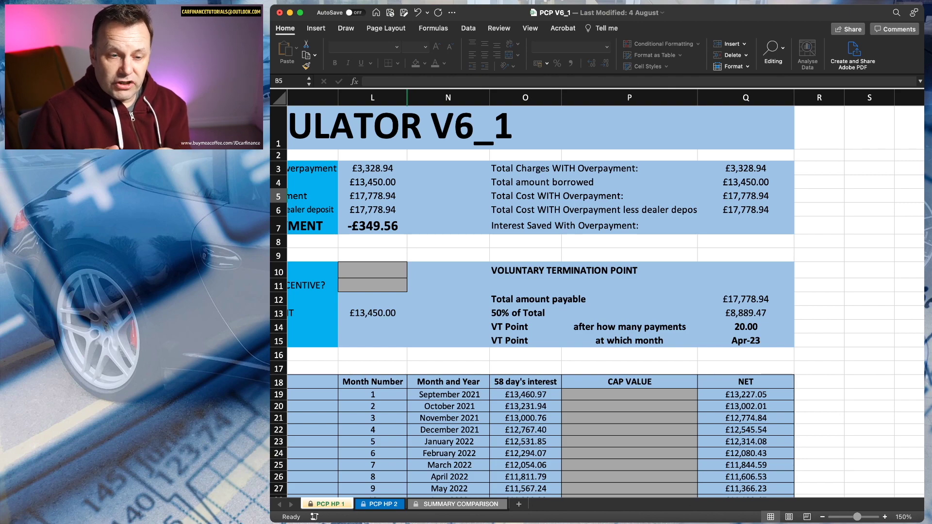
scroll(601, 293, "left", 1)
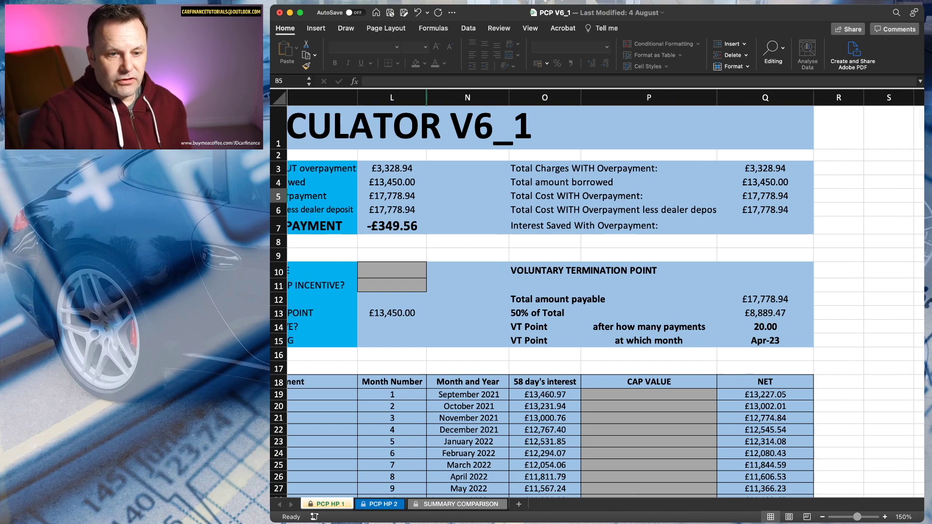
- Clear the Deposit for the HP calculation and examine the charges, monthly payment and voluntary termination point
scroll(606, 293, "left", 10)
left_click(470, 183)
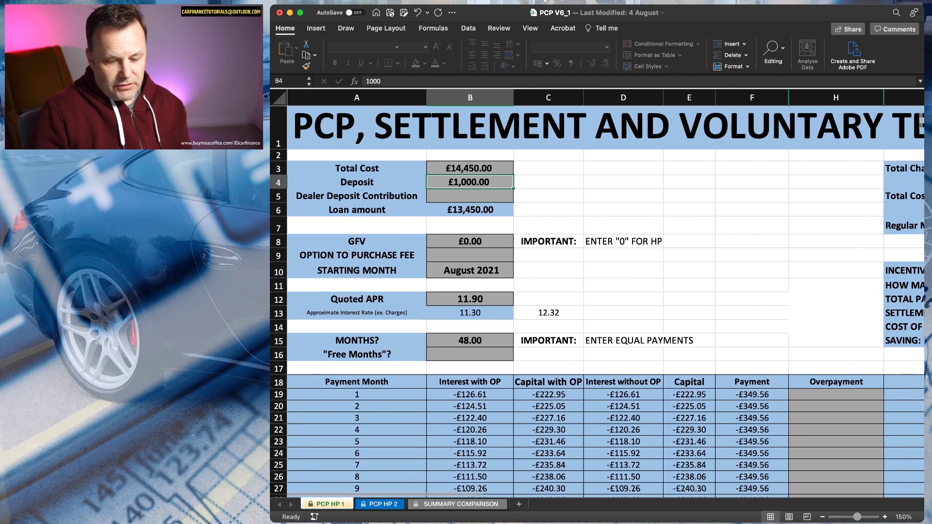
key("BackSpace")
key("Return")
scroll(606, 293, "right", 10)
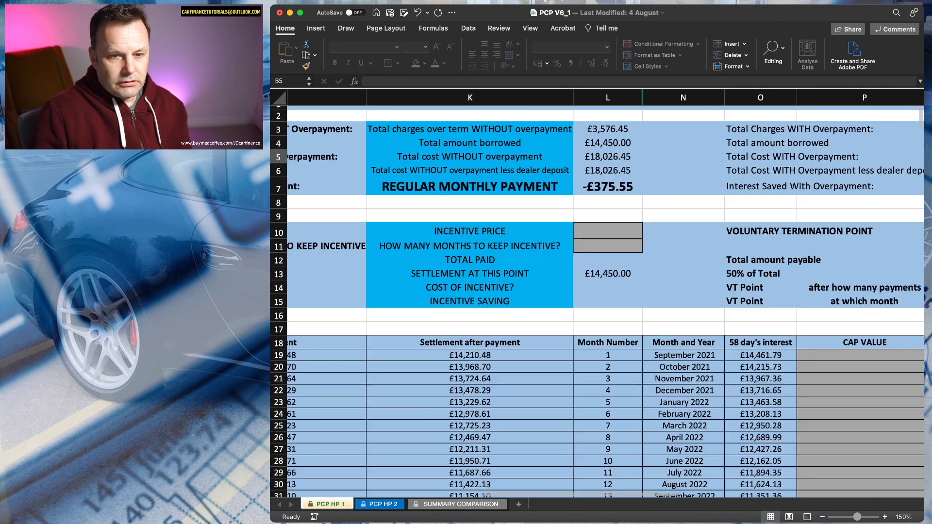
scroll(606, 293, "right", 2)
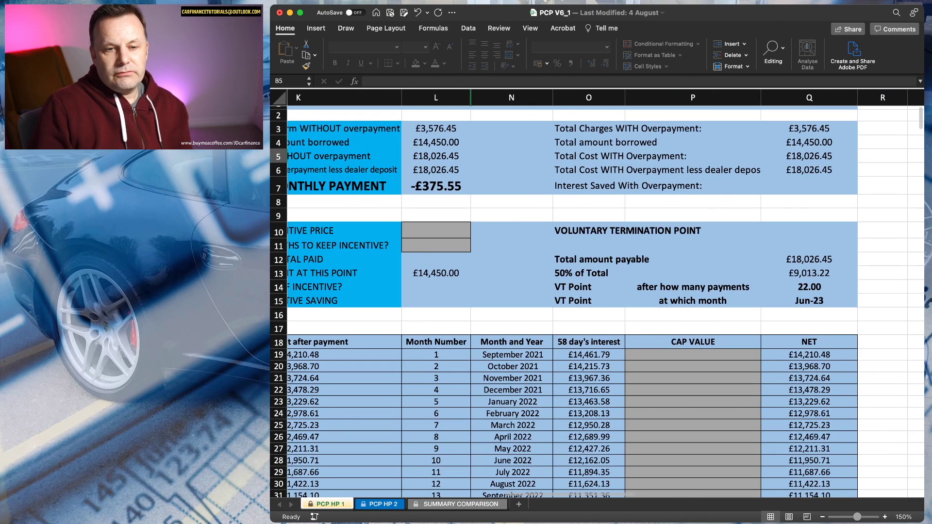
scroll(606, 293, "left", 8)
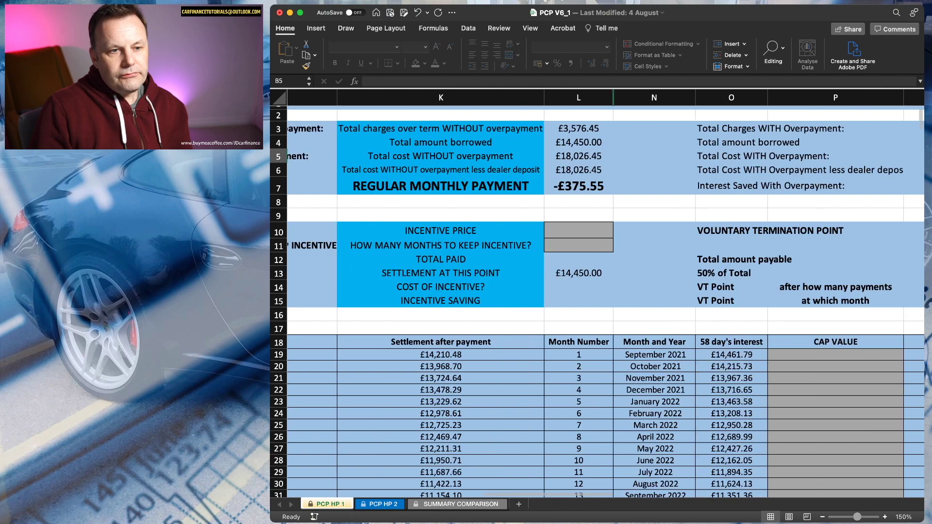
scroll(606, 294, "right", 10)
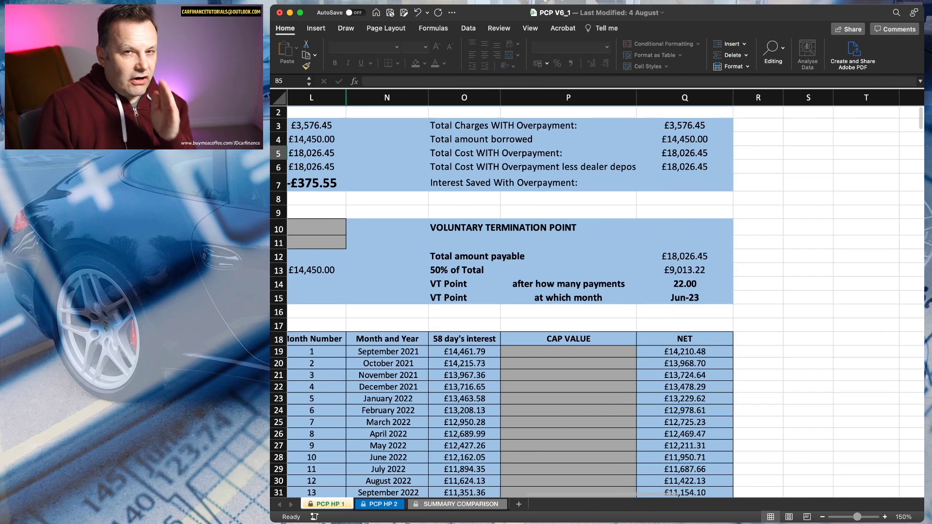
scroll(606, 293, "up", 2)
scroll(606, 293, "left", 2)
scroll(606, 294, "down", 1)
scroll(606, 293, "left", 2)
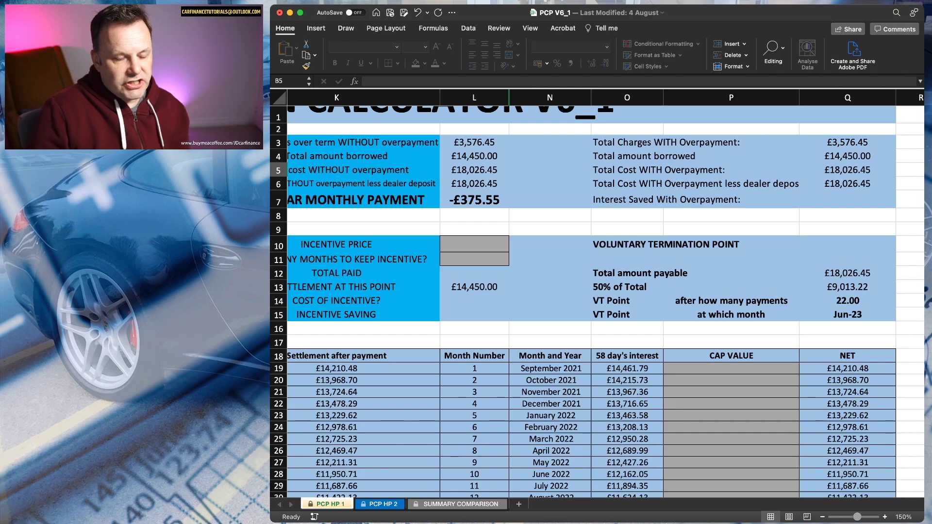
- Examine the HP payment schedule's monthly interest and capital, the voluntary termination point and the quote inputs on the PCP HP 1 sheet
scroll(598, 291, "down", 5)
scroll(597, 291, "left", 10)
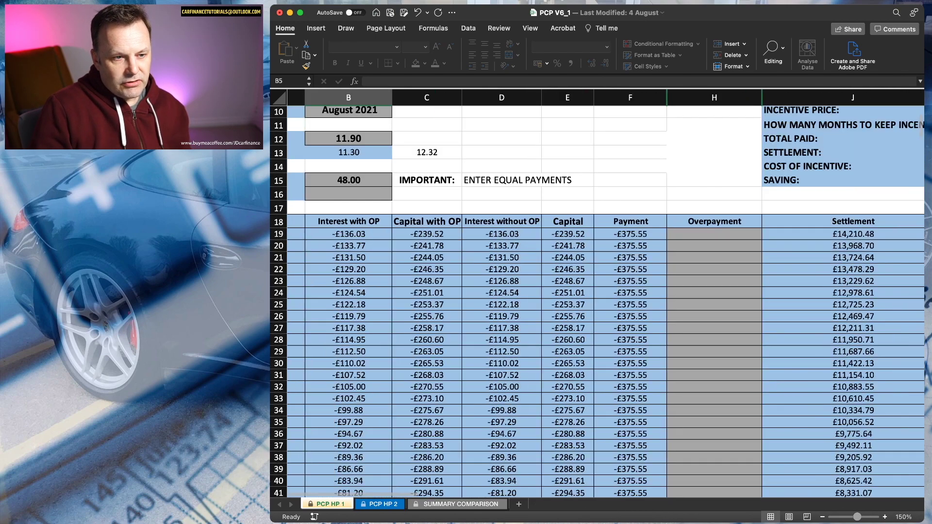
scroll(597, 292, "down", 2)
scroll(598, 291, "up", 3)
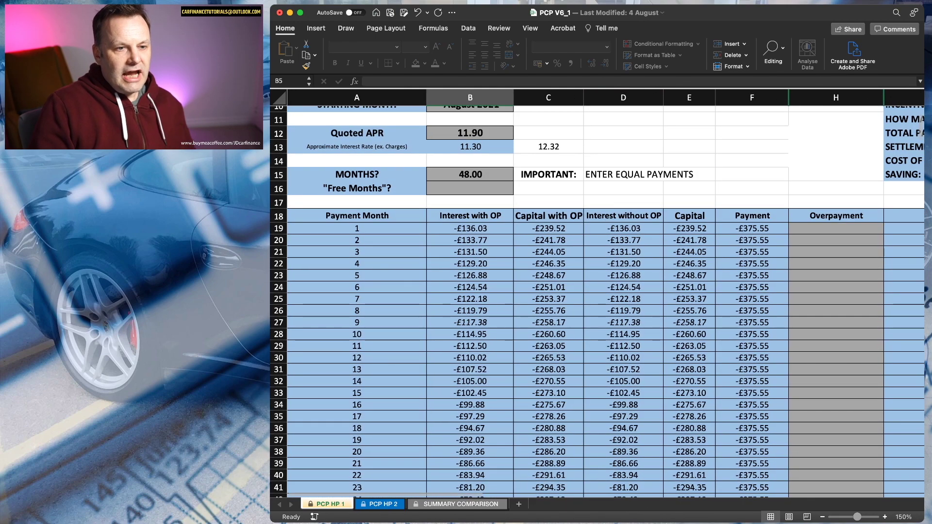
scroll(598, 291, "down", 2)
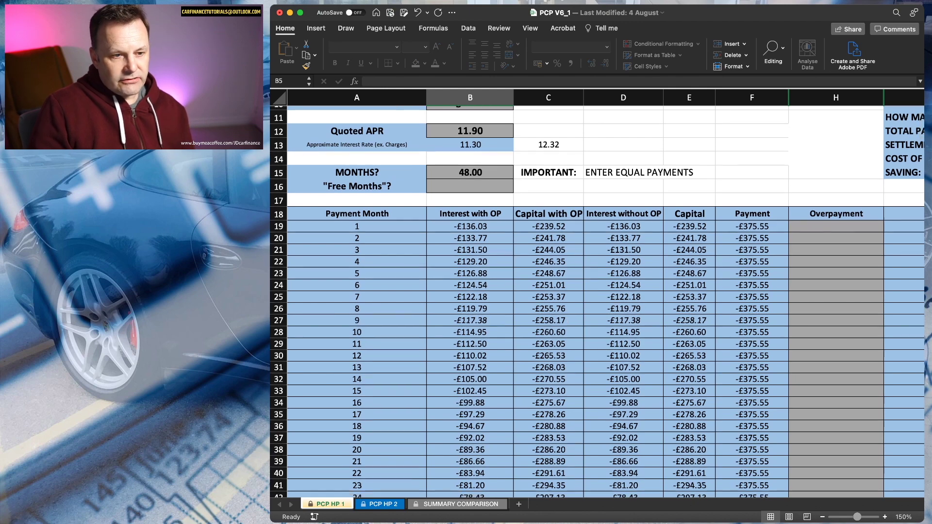
scroll(597, 292, "down", 4)
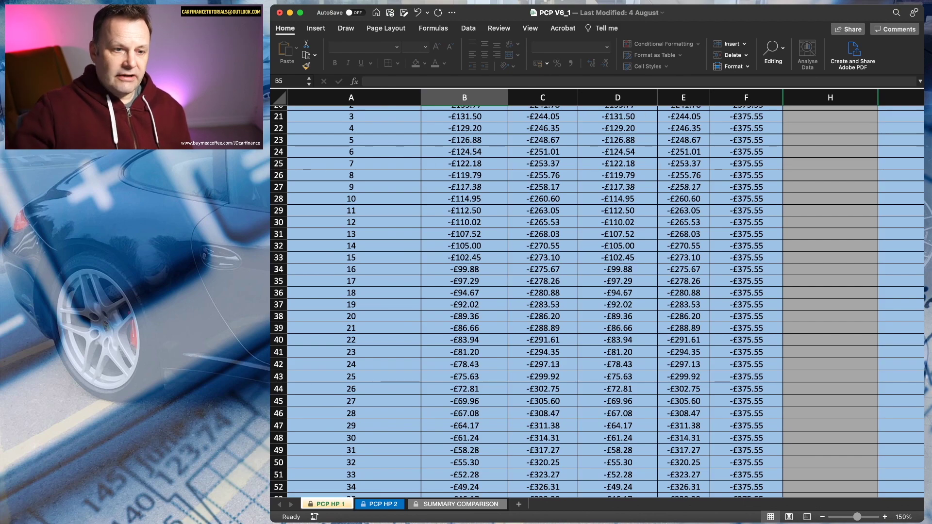
scroll(598, 301, "up", 7)
scroll(597, 301, "right", 8)
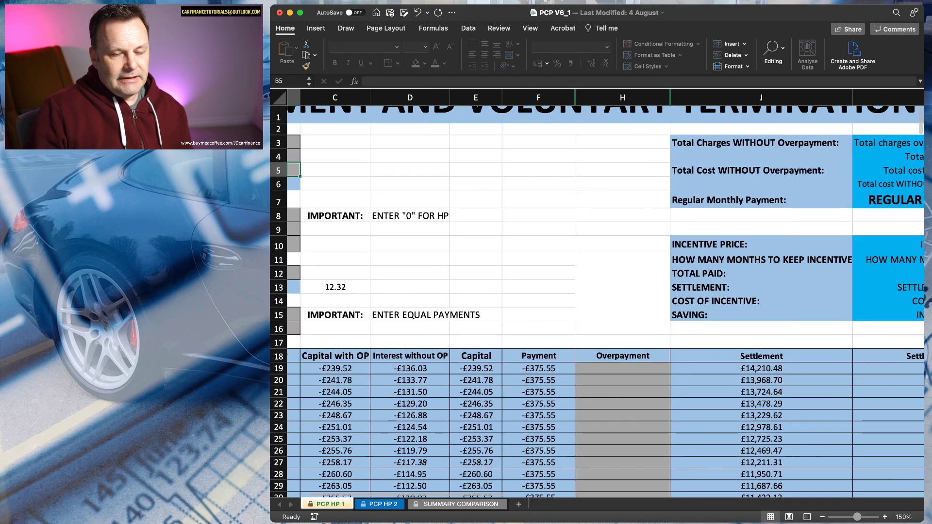
scroll(598, 301, "right", 4)
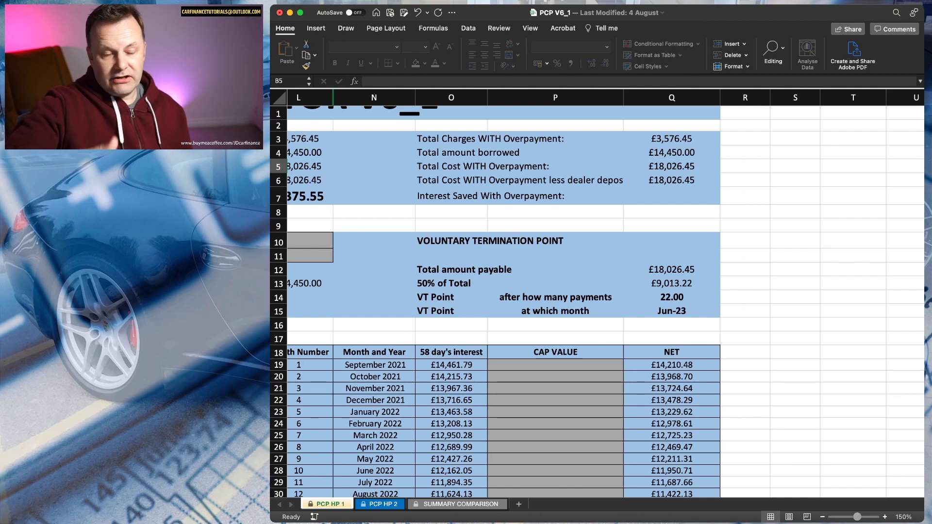
scroll(598, 301, "left", 5)
scroll(597, 301, "left", 10)
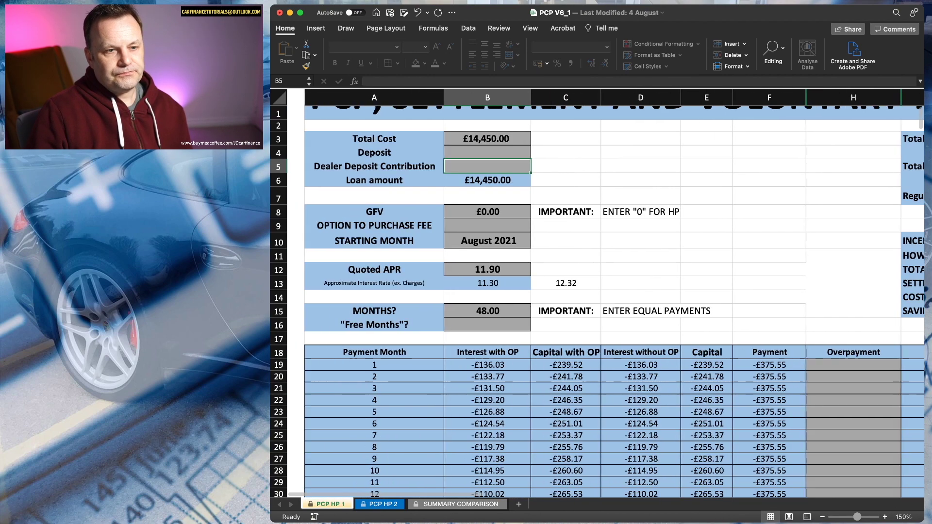
scroll(597, 301, "up", 2)
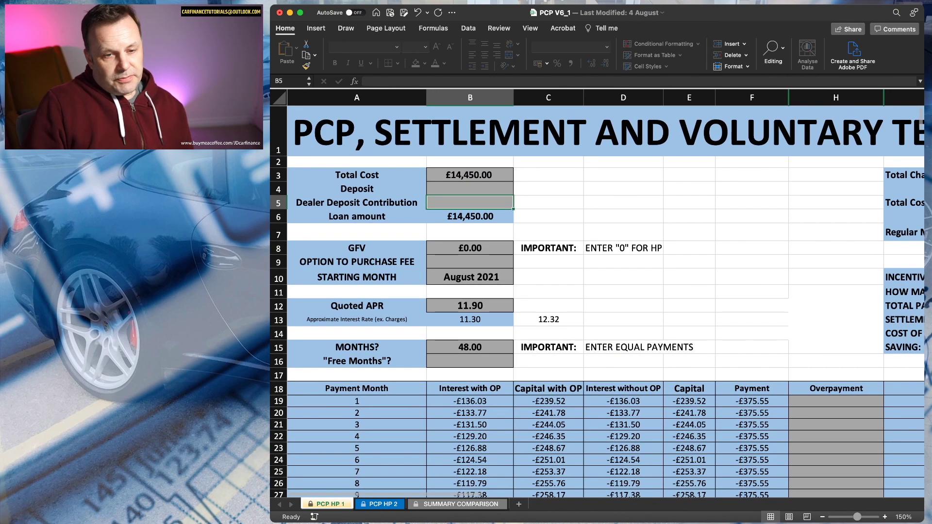
scroll(597, 301, "right", 1)
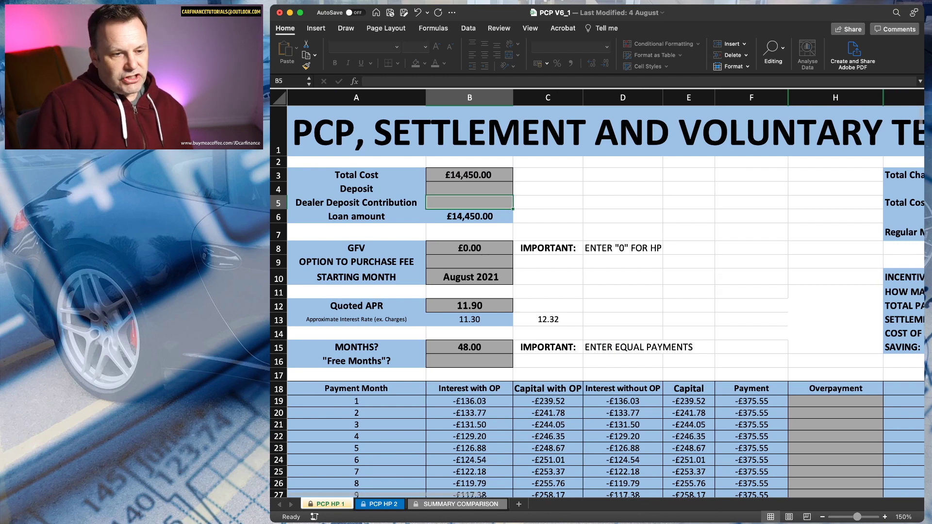
- Look over the blank PCP HP 2 calculator and the SUMMARY COMPARISON sheet, and return to PCP HP 1
key("ctrl+Page_Down")
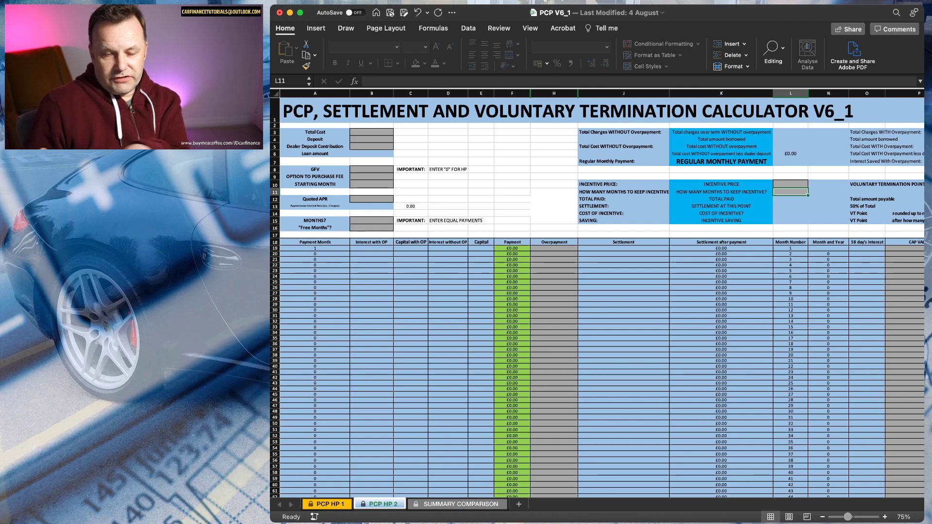
scroll(597, 296, "down", 5)
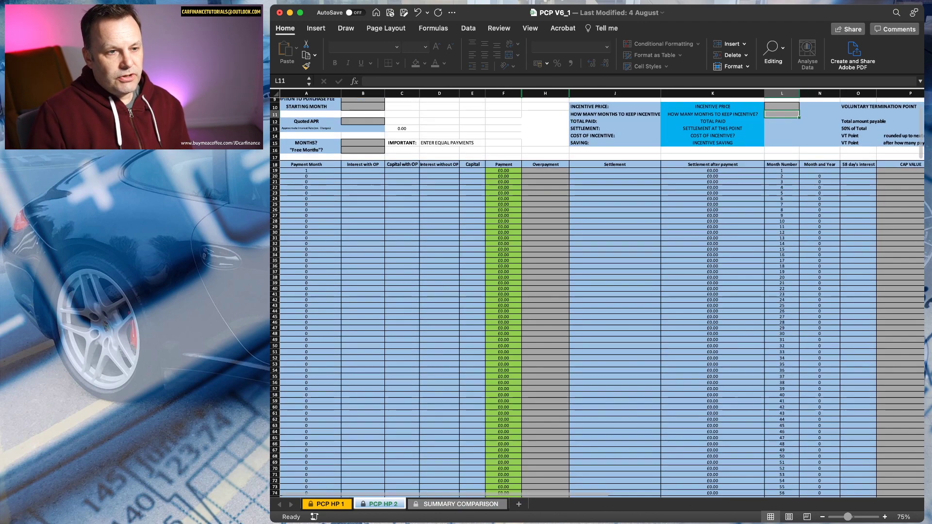
scroll(597, 296, "up", 5)
scroll(597, 297, "right", 1)
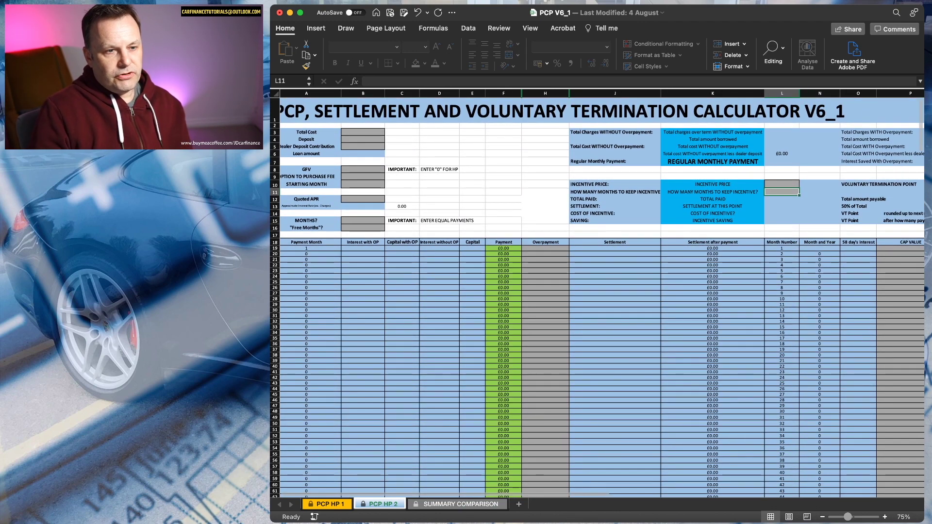
scroll(602, 294, "right", 1)
key("ctrl+Page_Down")
key("ctrl+Page_Down")
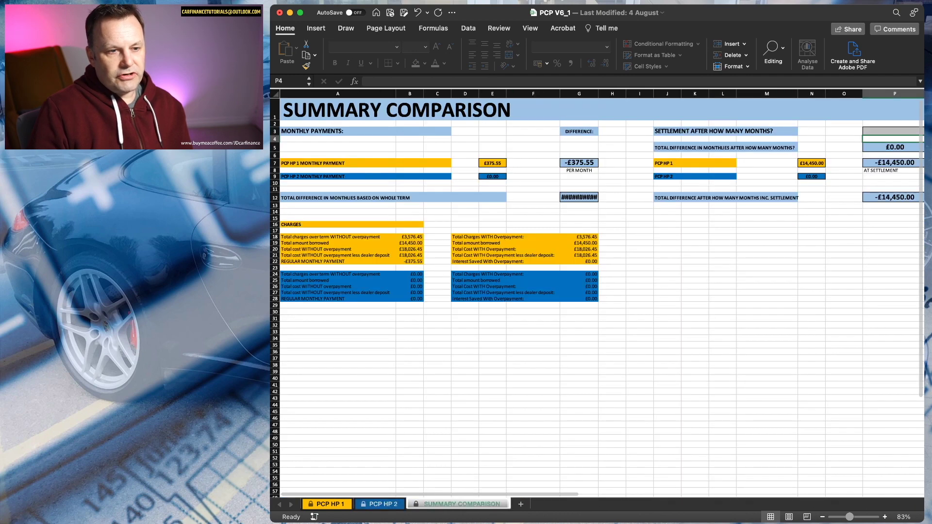
scroll(597, 297, "down", 1)
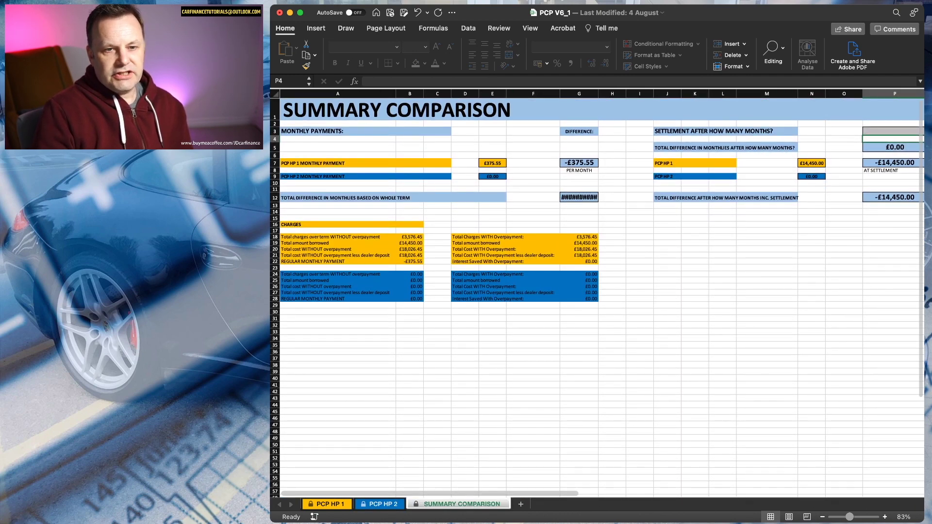
key("ctrl+Page_Up")
key("ctrl+Page_Up")
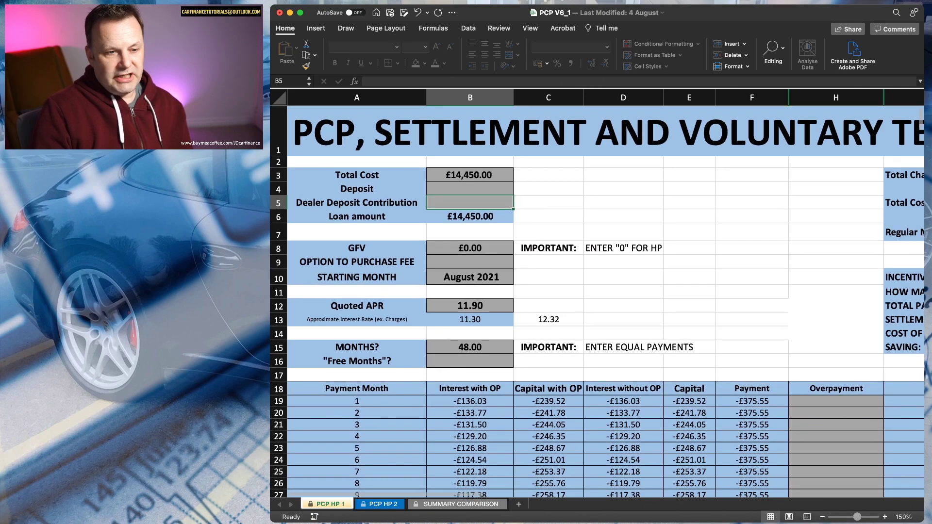
- On the PCP HP 2 sheet, set the Total Cost to 14450 and the Deposit to 1000
key("ctrl+Page_Down")
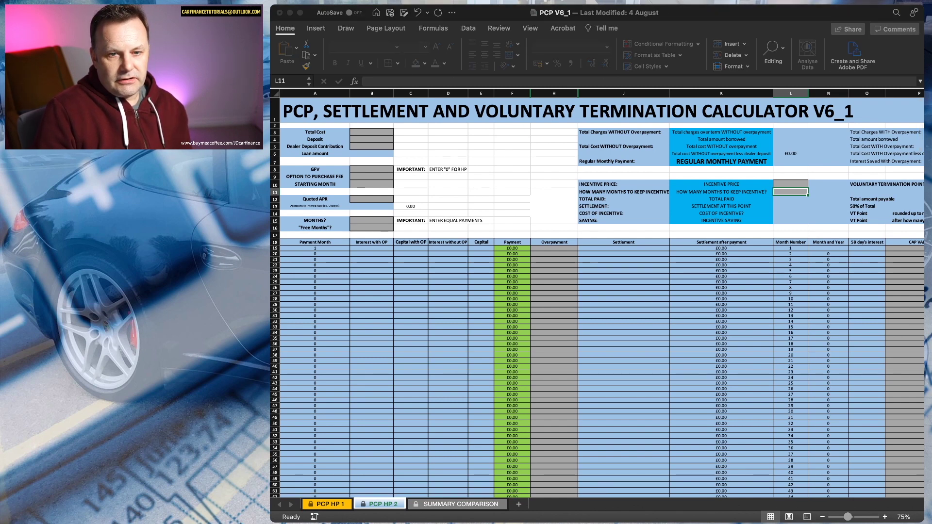
scroll(597, 292, "up", 5)
scroll(597, 291, "right", 5)
scroll(597, 291, "left", 5)
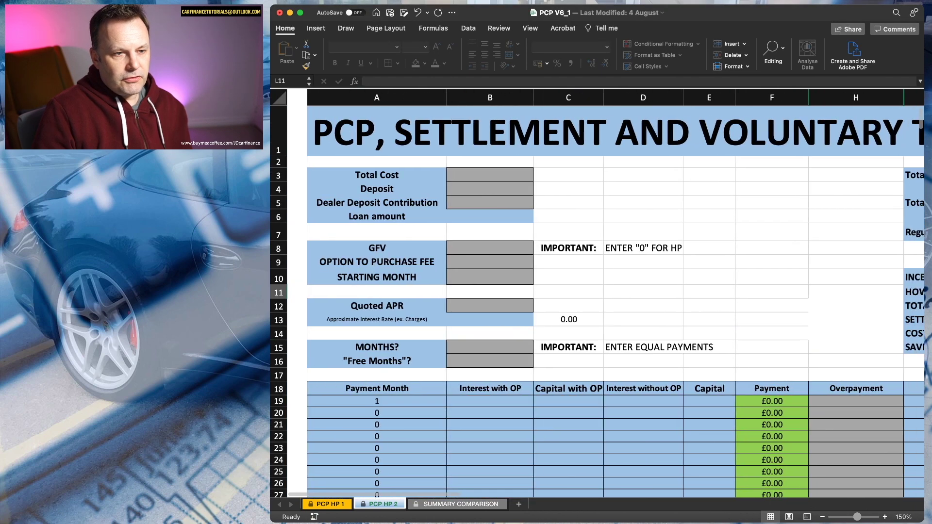
left_click(470, 175)
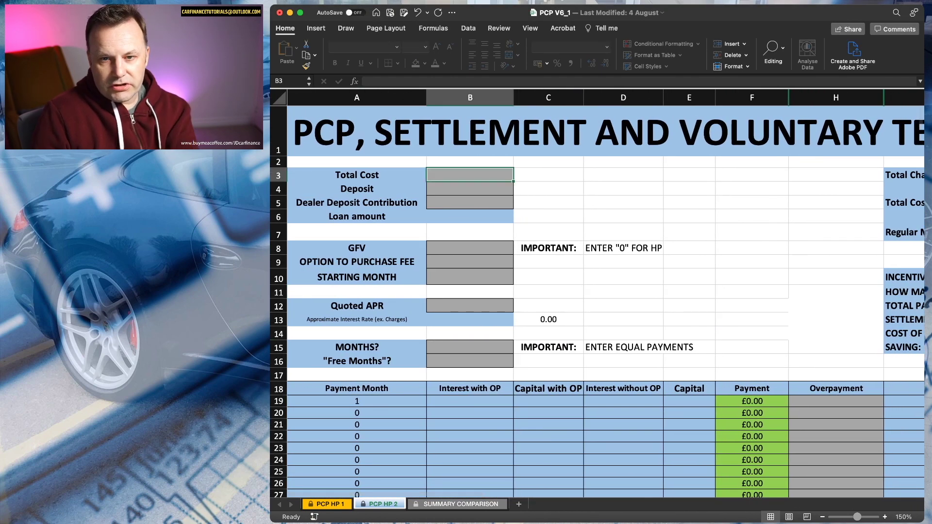
type("14450")
key("Return")
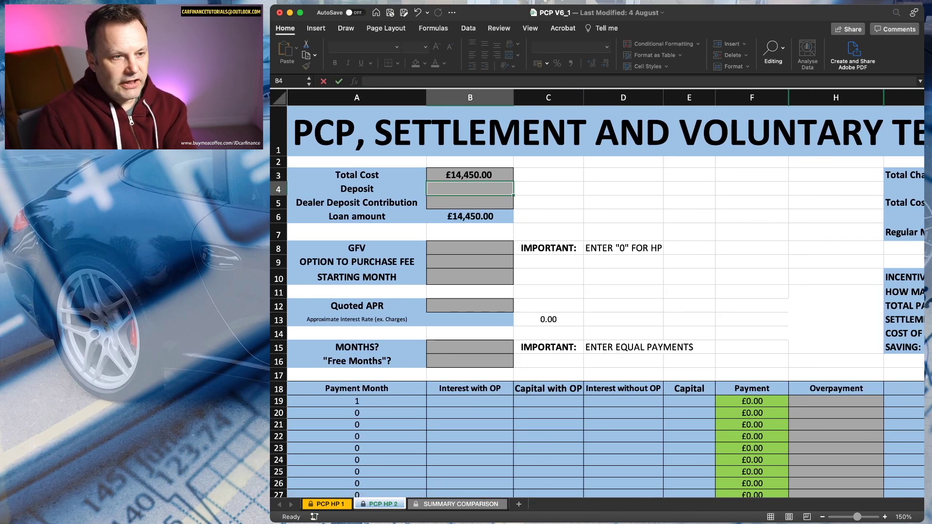
type("1000")
key("Return")
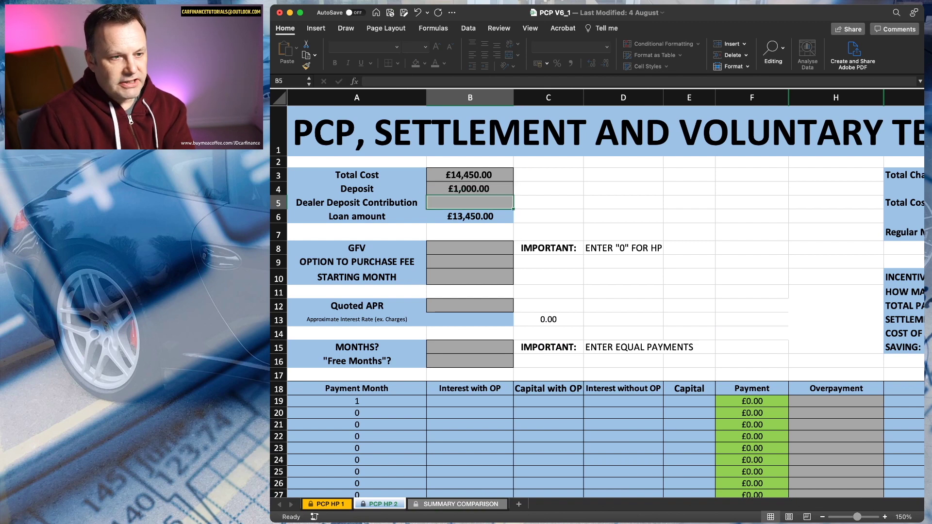
- Set the GFV to 5844.75 and the Starting Month to August 2021 on PCP HP 2, leaving the dealer contribution and purchase fee empty
key("Return")
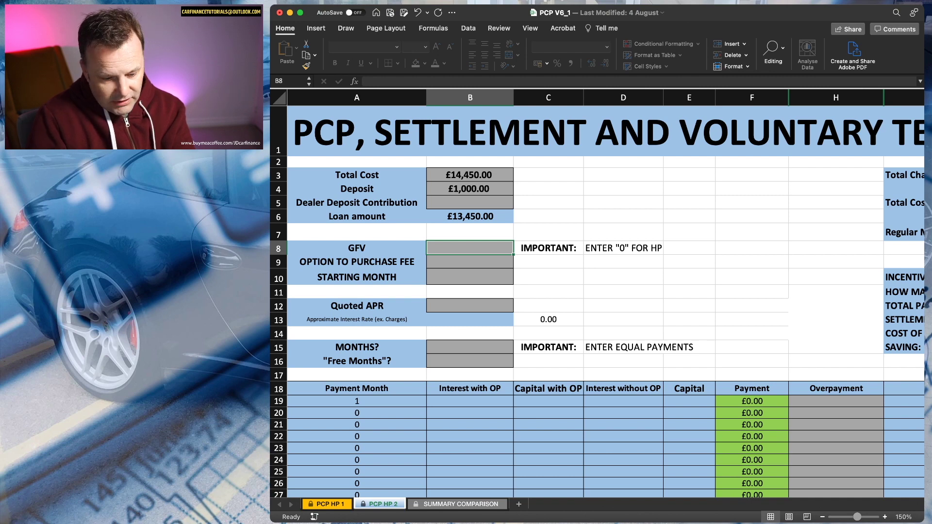
type("5844.75")
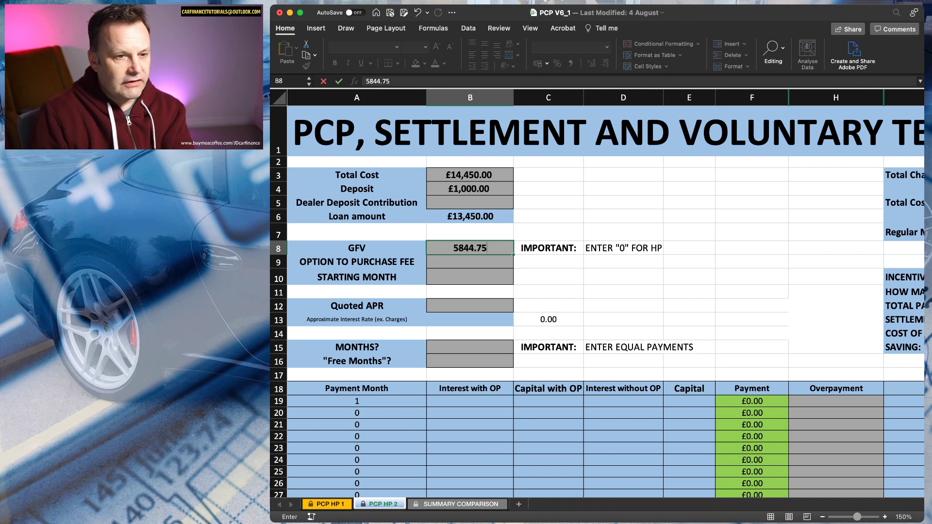
key("Return")
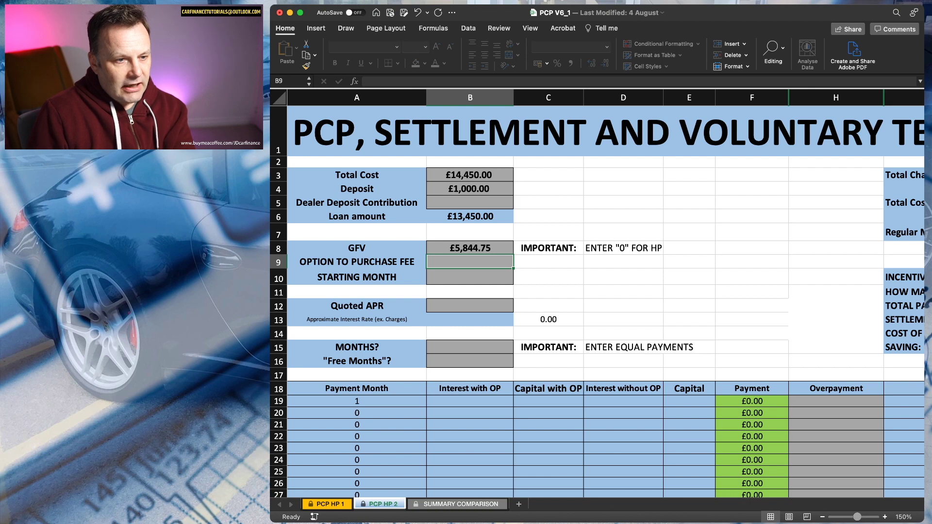
key("Return")
type("august 202")
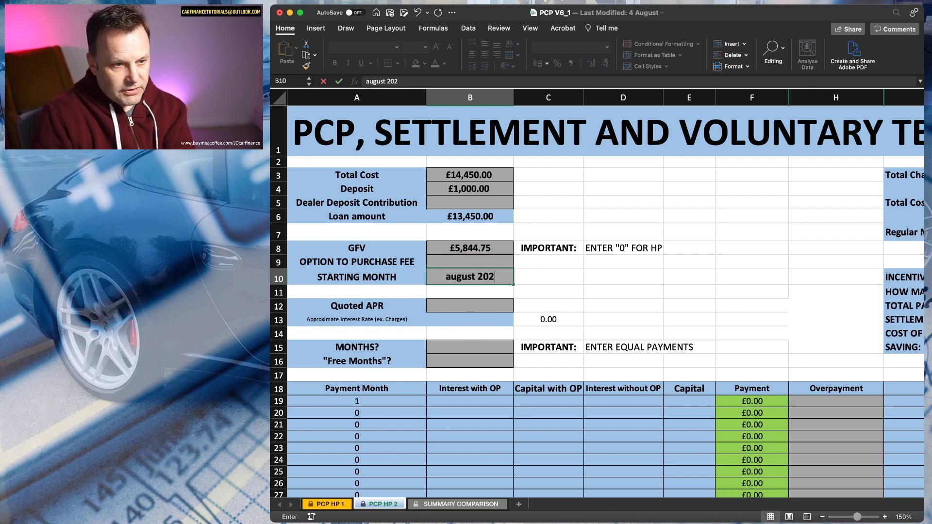
type("1")
key("Return")
- Set the Quoted APR to 11.9 and the Months to 48 for the PCP quote on PCP HP 2
type("11.9")
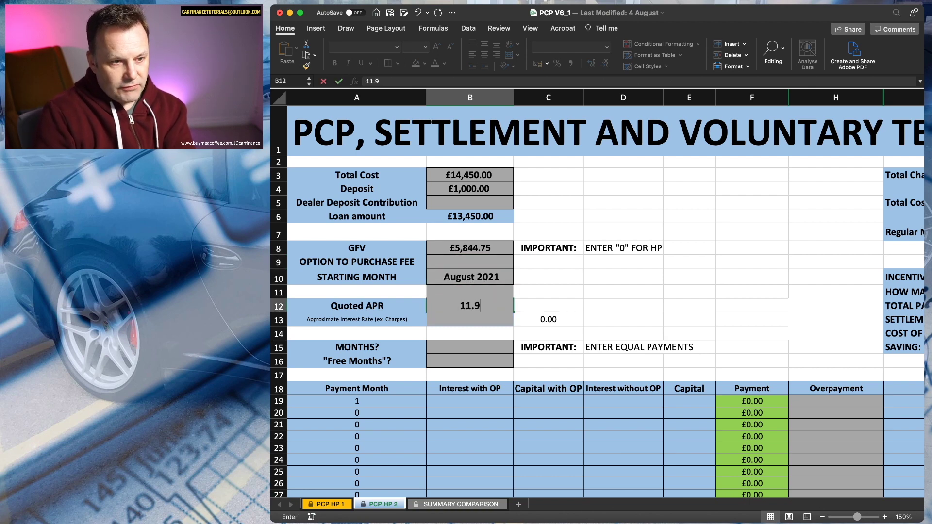
key("Return")
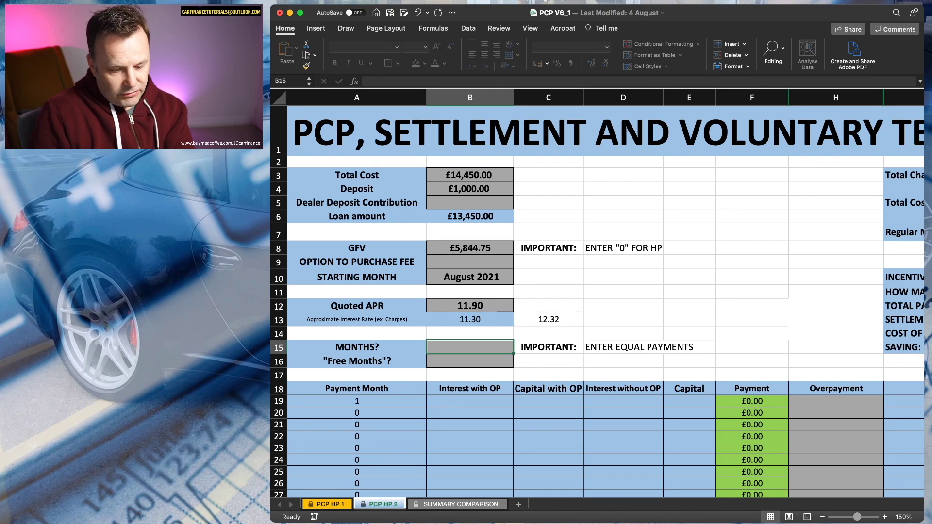
type("48")
key("Return")
scroll(597, 291, "right", 2)
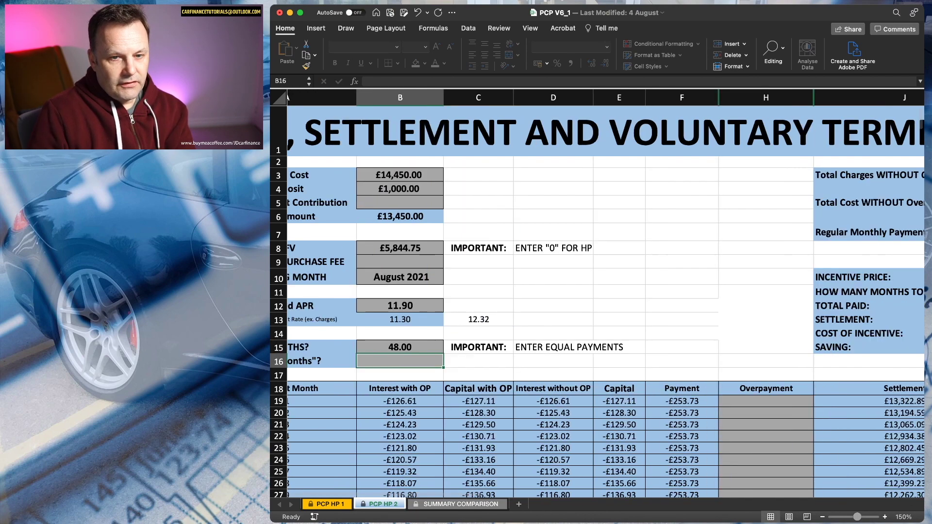
scroll(597, 291, "right", 5)
scroll(597, 292, "left", 6)
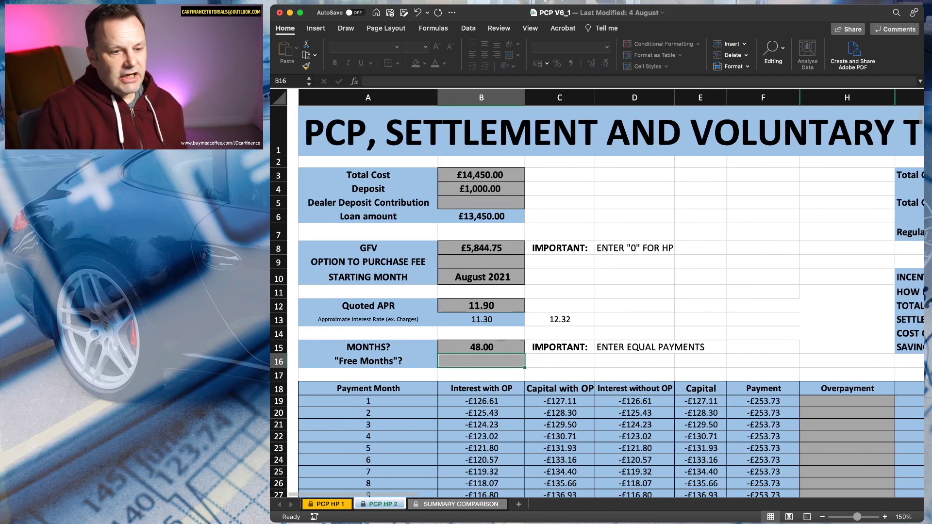
- Compare the two agreements' monthly payments, charges, total costs and settlement differences on the SUMMARY COMPARISON sheet
left_click(460, 504)
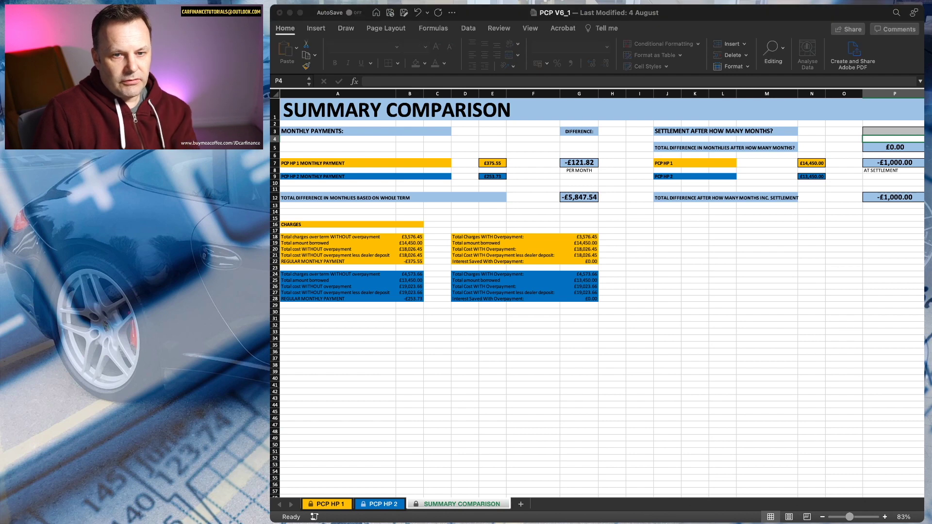
scroll(598, 293, "right", 10)
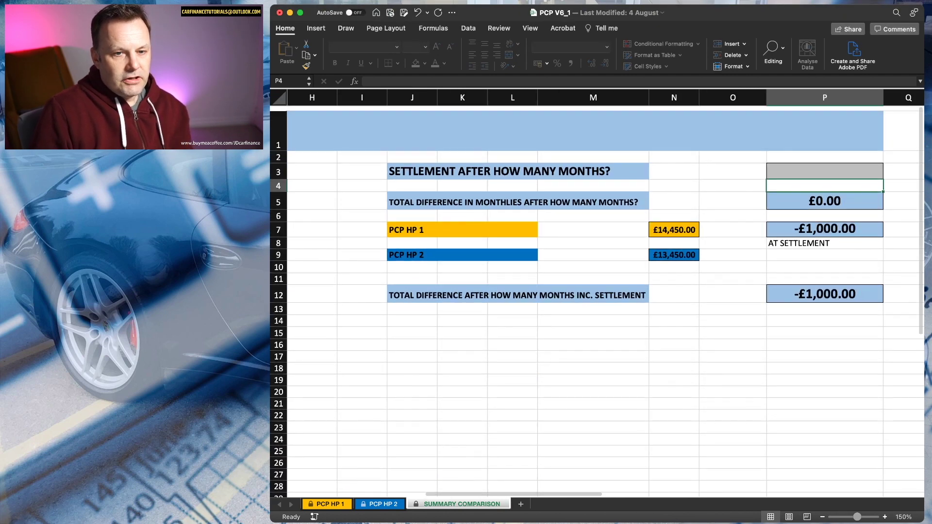
scroll(597, 293, "left", 10)
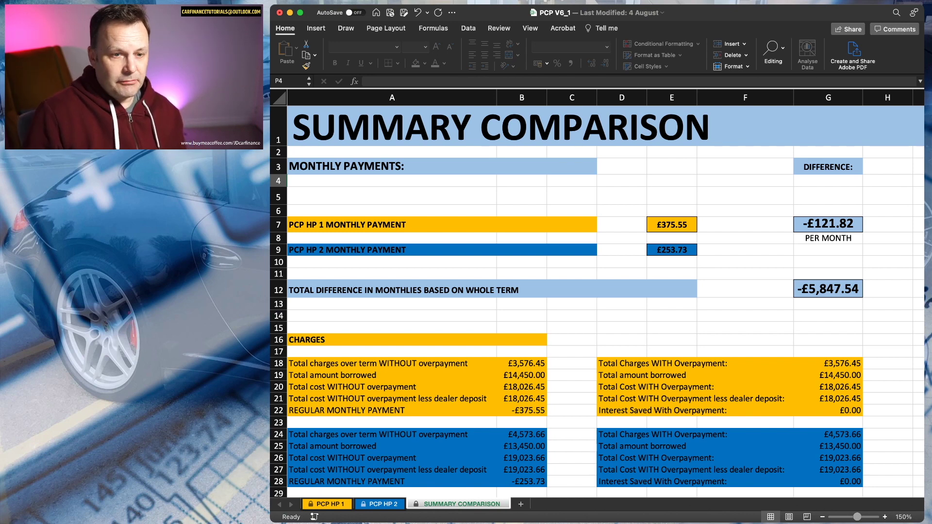
scroll(605, 293, "right", 2)
scroll(605, 293, "left", 2)
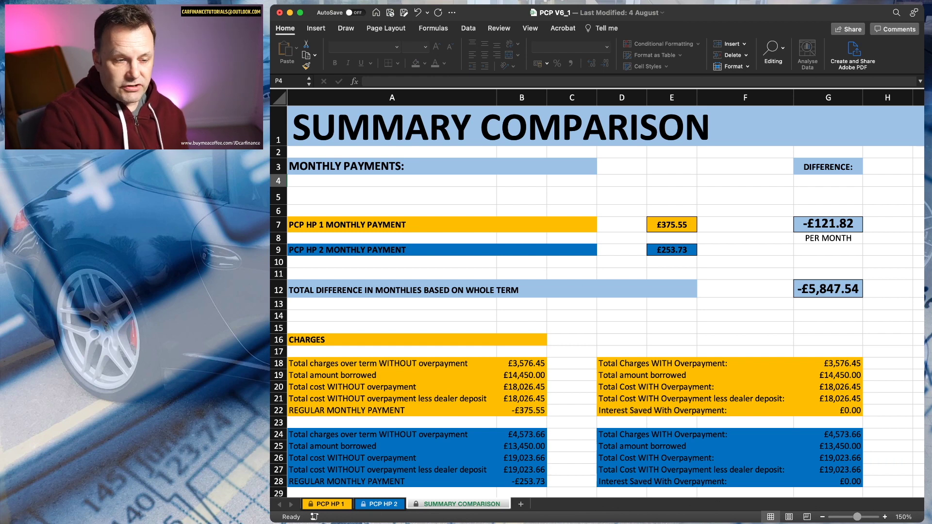
scroll(605, 293, "right", 2)
scroll(605, 293, "left", 2)
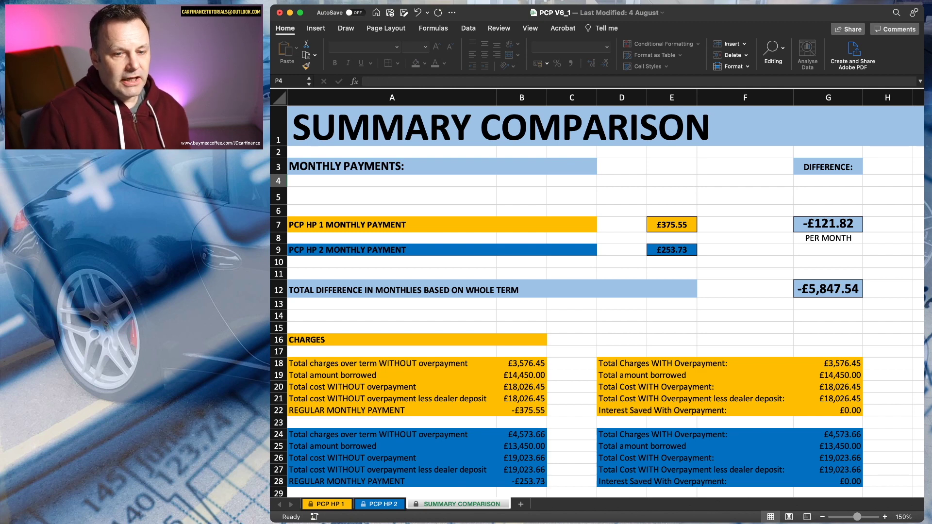
scroll(597, 301, "down", 4)
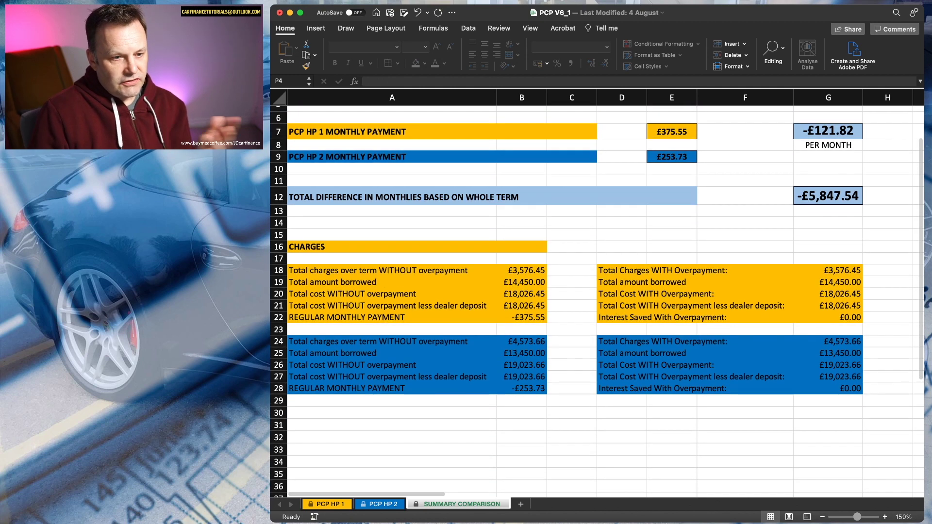
scroll(597, 291, "right", 10)
scroll(597, 291, "up", 3)
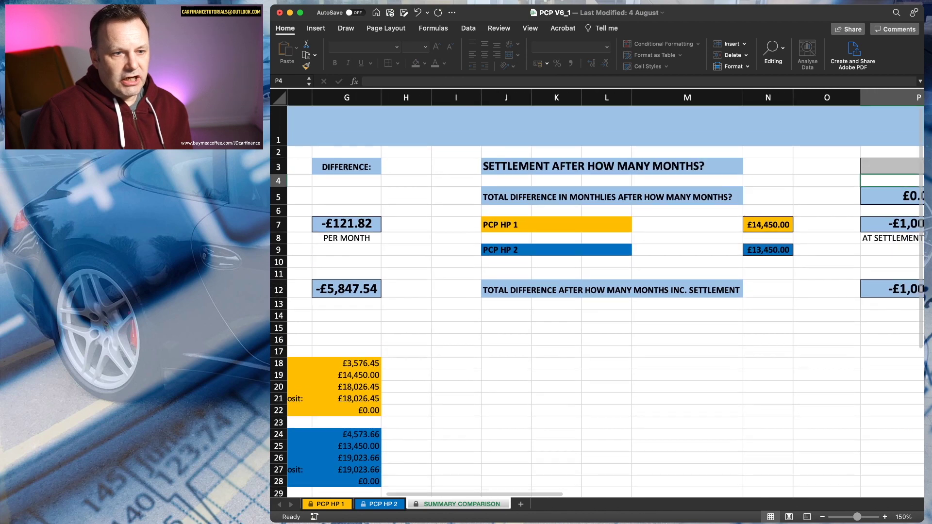
- Set the Deposit to 1000 on the PCP HP 1 sheet to match the PCP quote
scroll(597, 292, "right", 1)
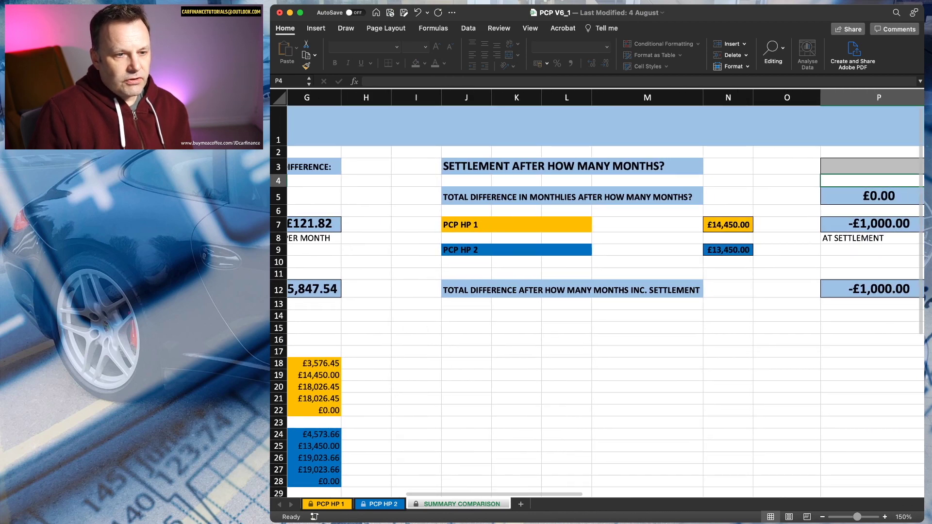
scroll(597, 291, "right", 2)
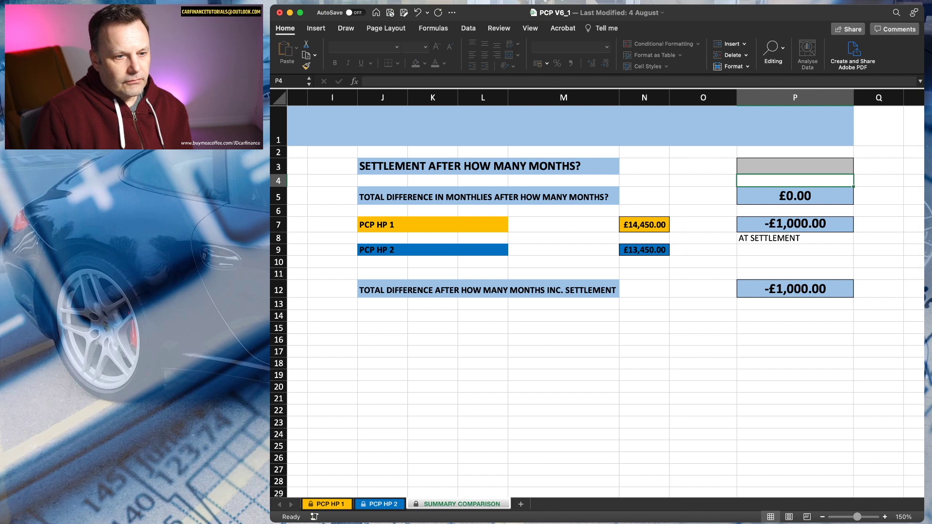
left_click(330, 504)
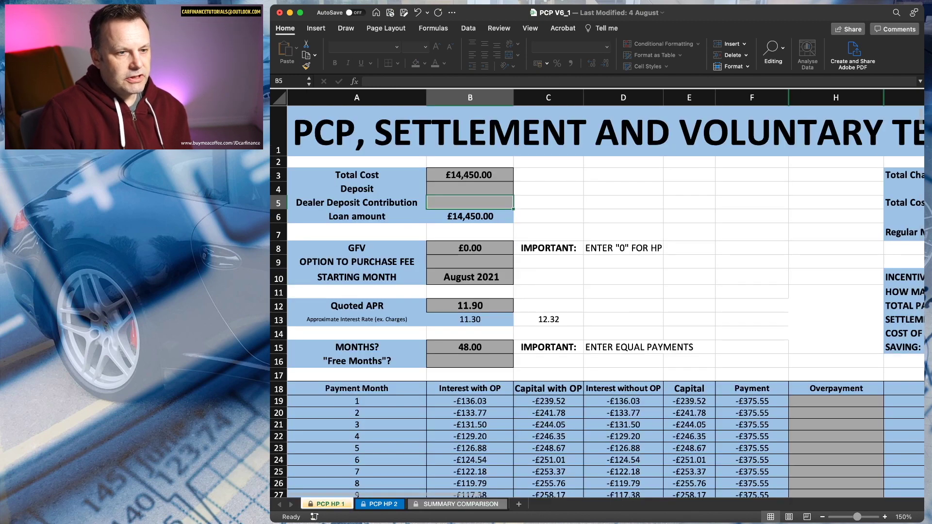
left_click(470, 189)
type("1000")
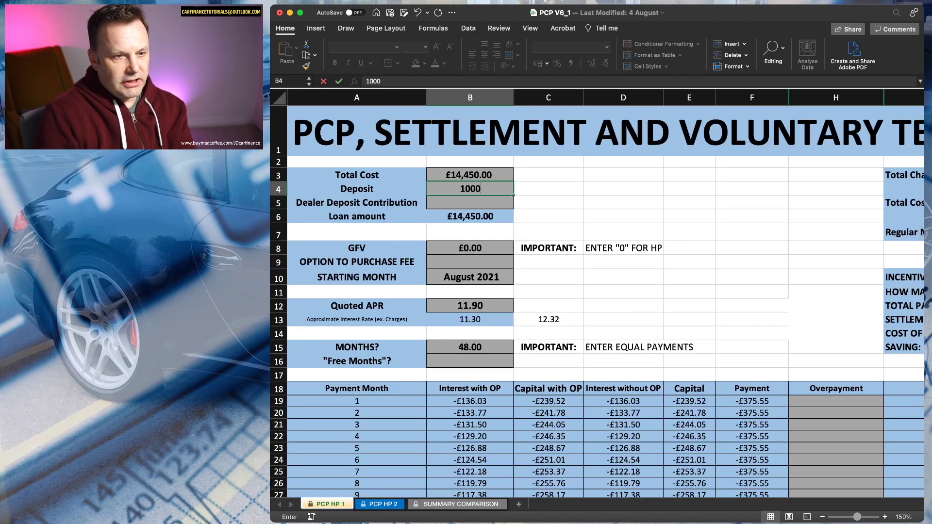
key("Return")
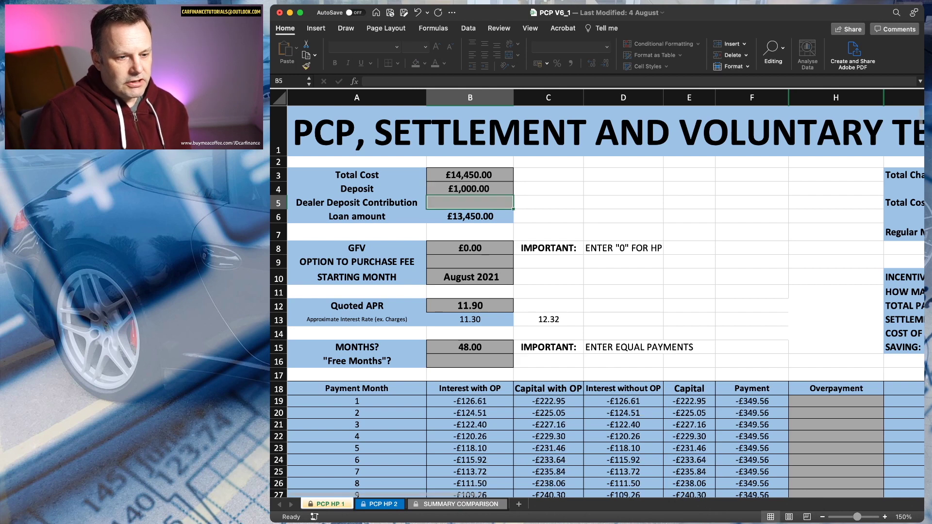
- Set the settlement point to 25 months on the SUMMARY COMPARISON sheet and compare the two agreements' settlement figures and total difference
key("ctrl+Page_Down")
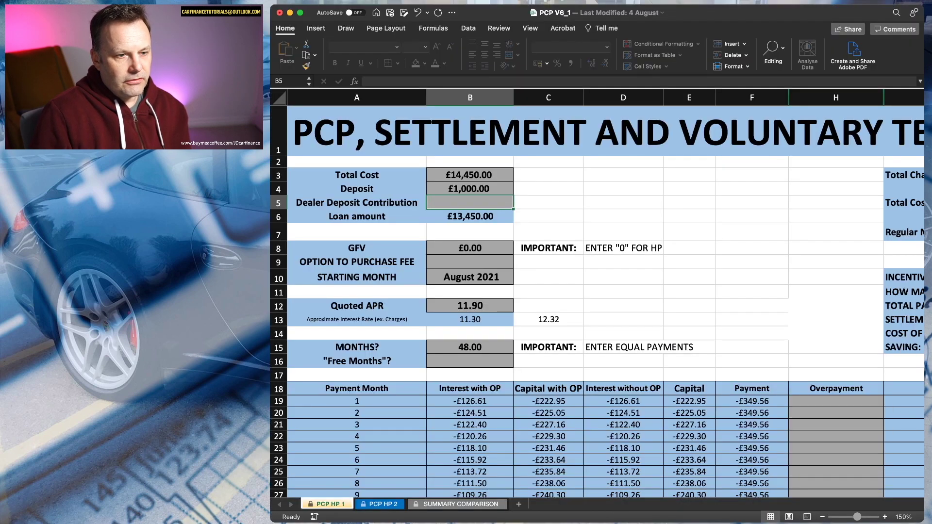
key("ctrl+Page_Down")
key("ctrl+Page_Down")
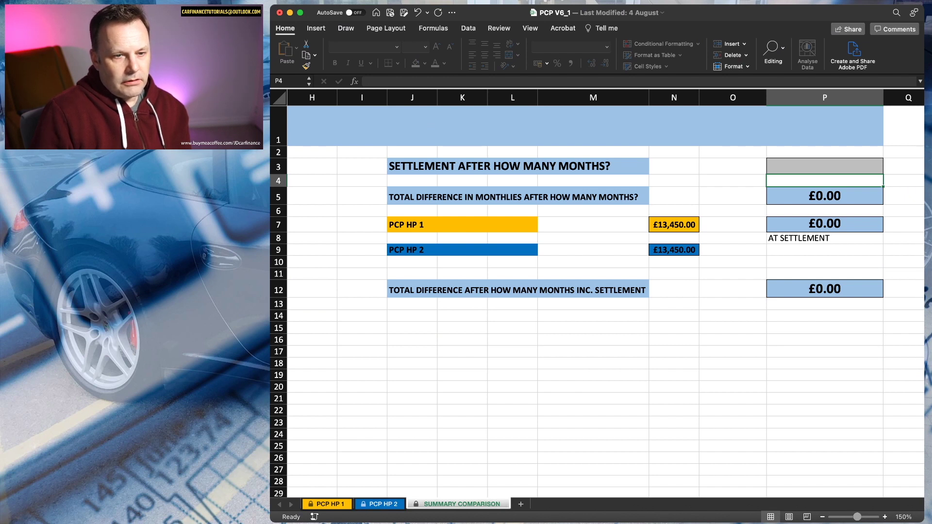
scroll(597, 301, "right", 1)
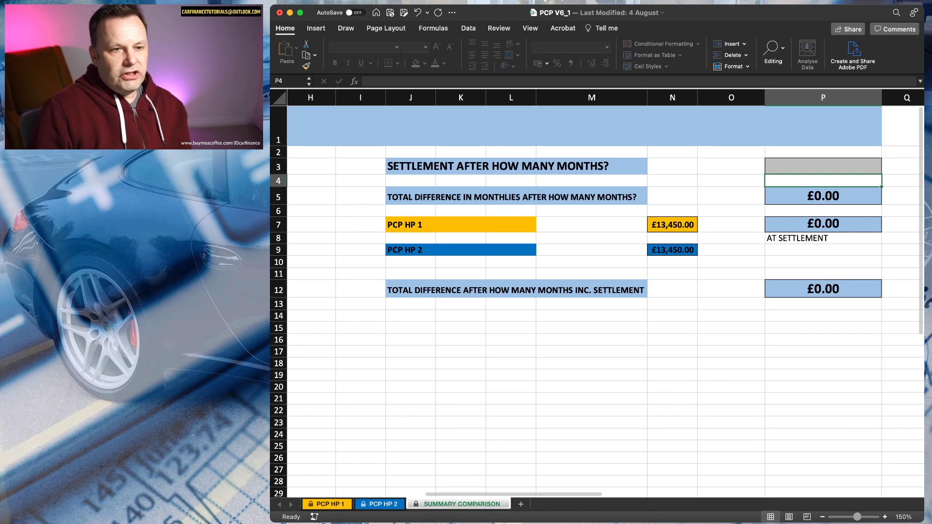
left_click(732, 251)
left_click(823, 166)
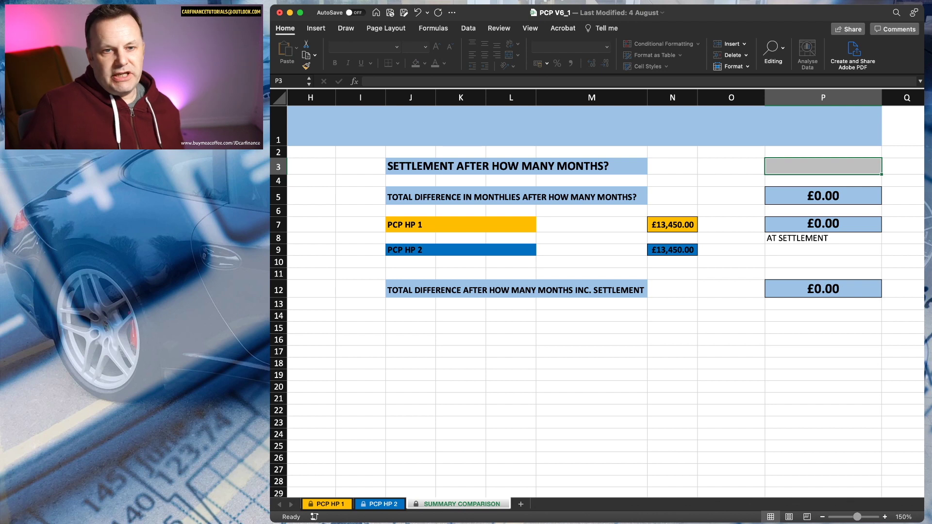
type("2")
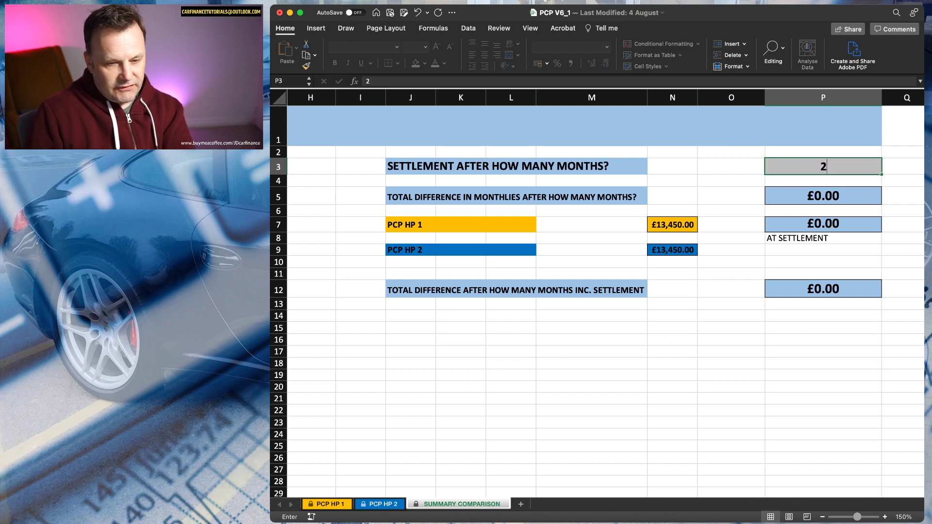
type("5")
key("Return")
left_click(674, 249)
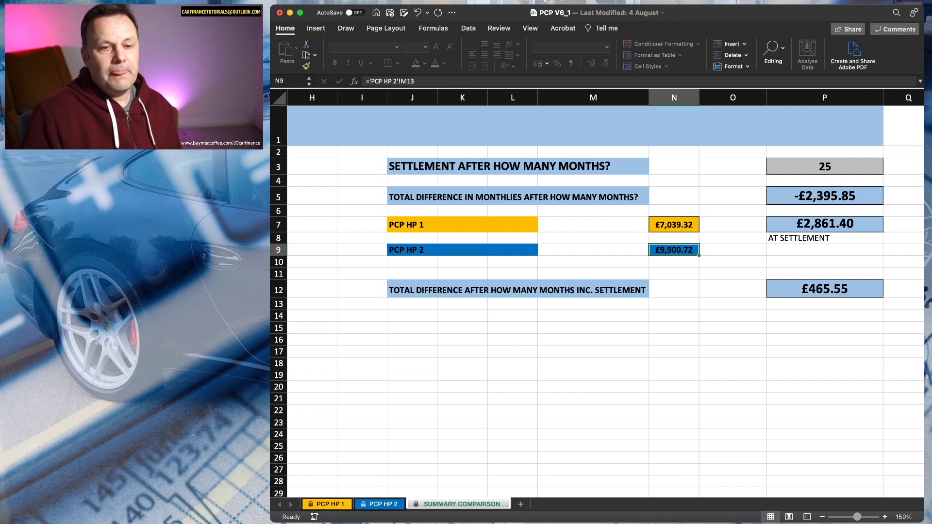
scroll(597, 291, "down", 2)
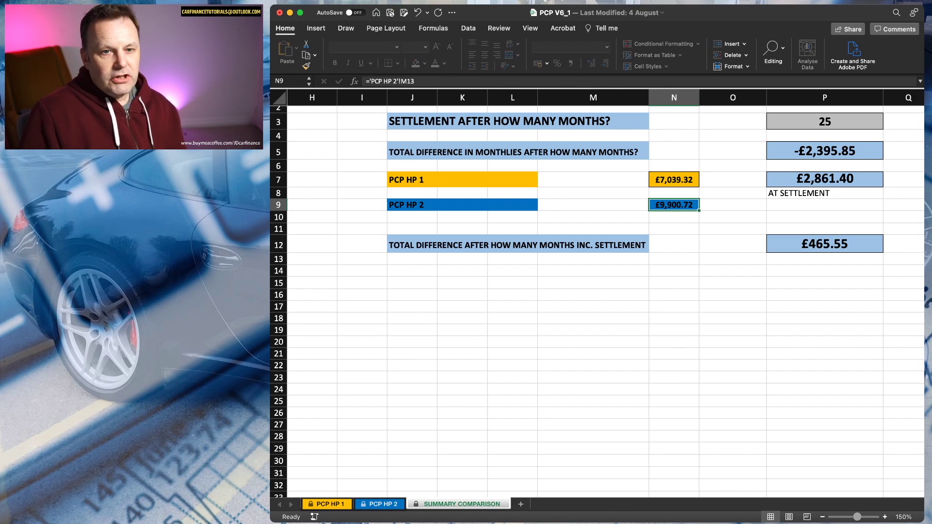
scroll(611, 294, "right", 1)
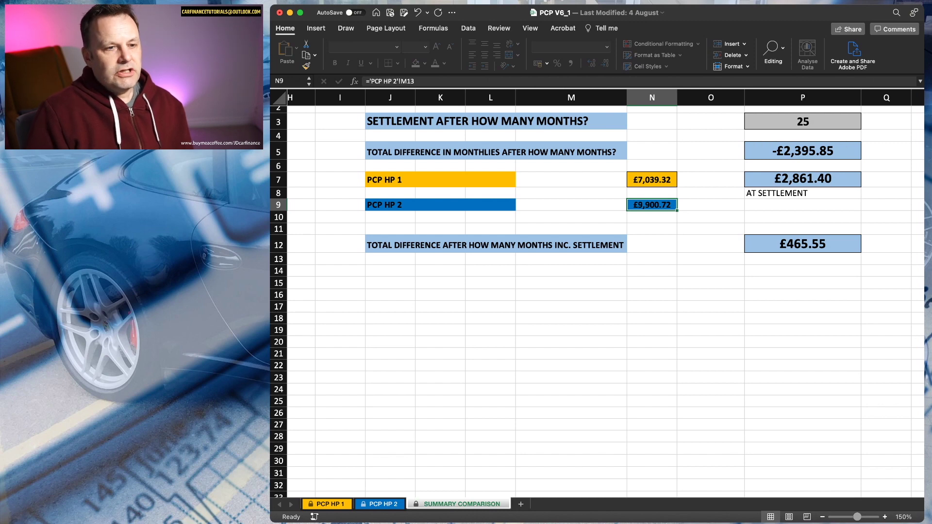
- Review the monthly payment comparison, then examine how interest and capital change across the HP payment schedule on PCP HP 1
scroll(606, 293, "left", 10)
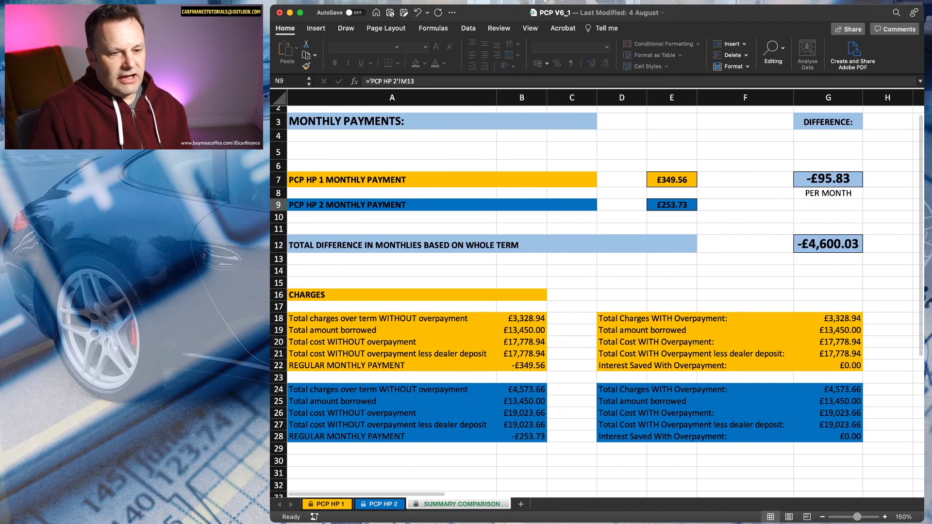
key("ctrl+Page_Up")
key("ctrl+Page_Up")
scroll(597, 302, "down", 5)
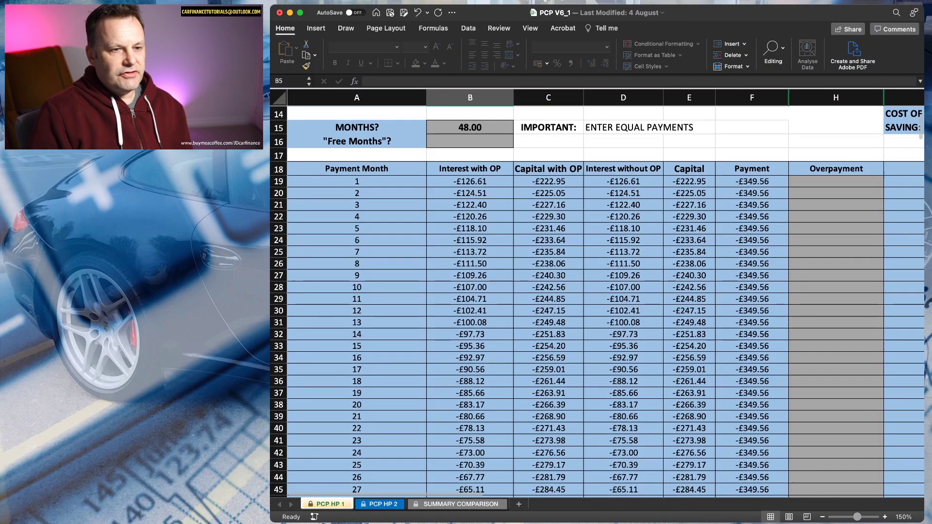
scroll(598, 301, "down", 2)
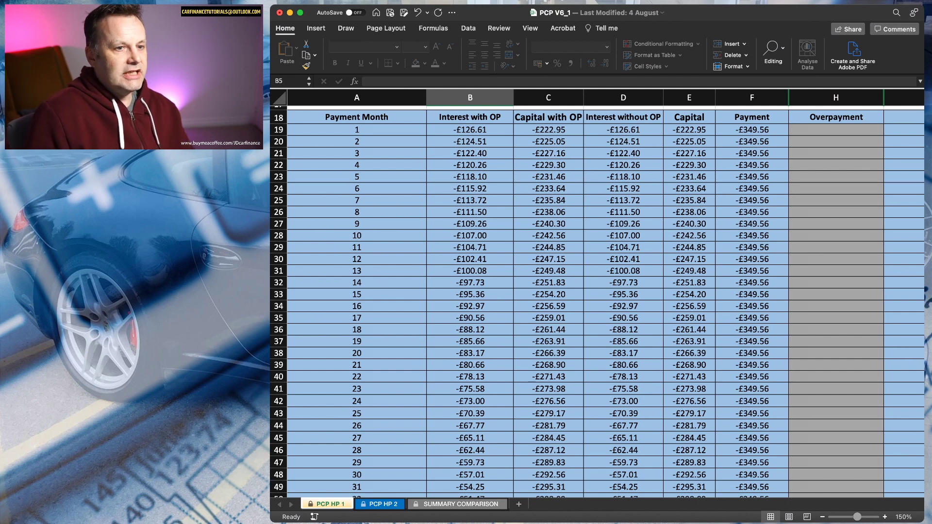
scroll(597, 301, "up", 3)
scroll(597, 301, "down", 3)
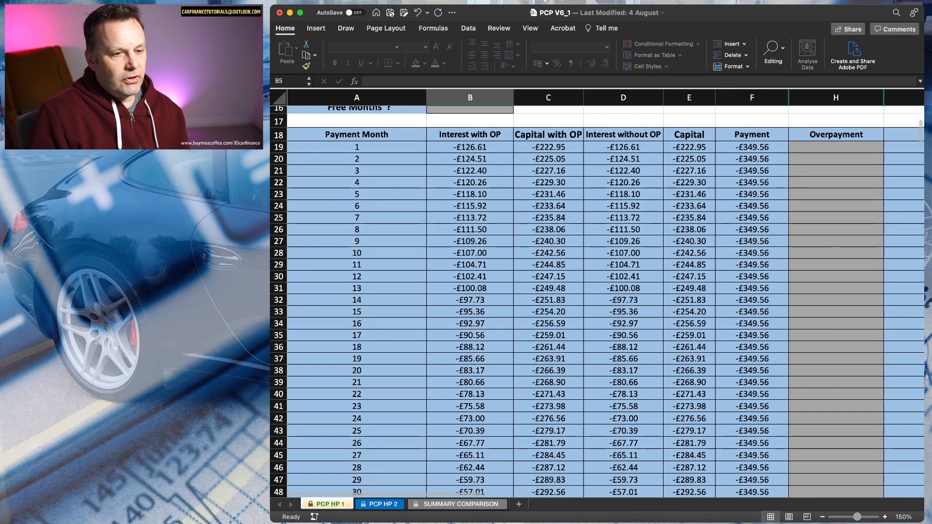
scroll(598, 301, "up", 6)
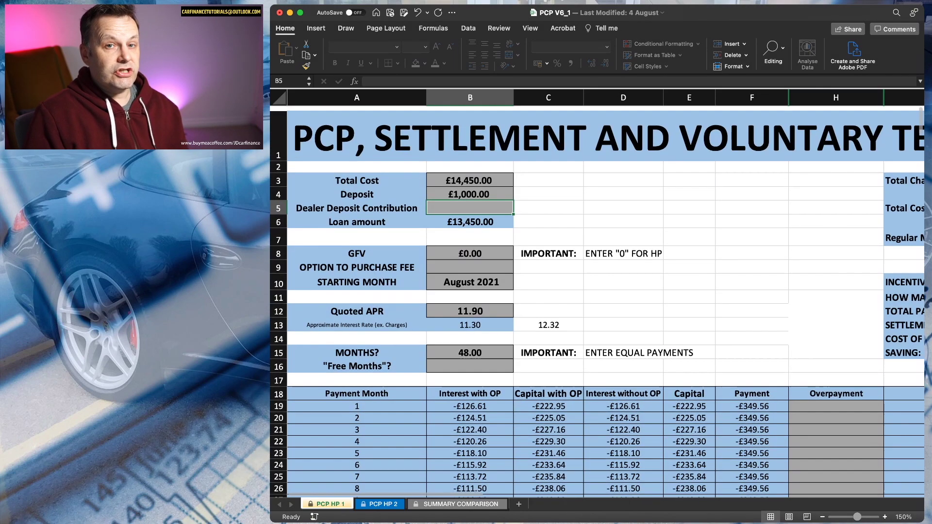
scroll(598, 301, "down", 6)
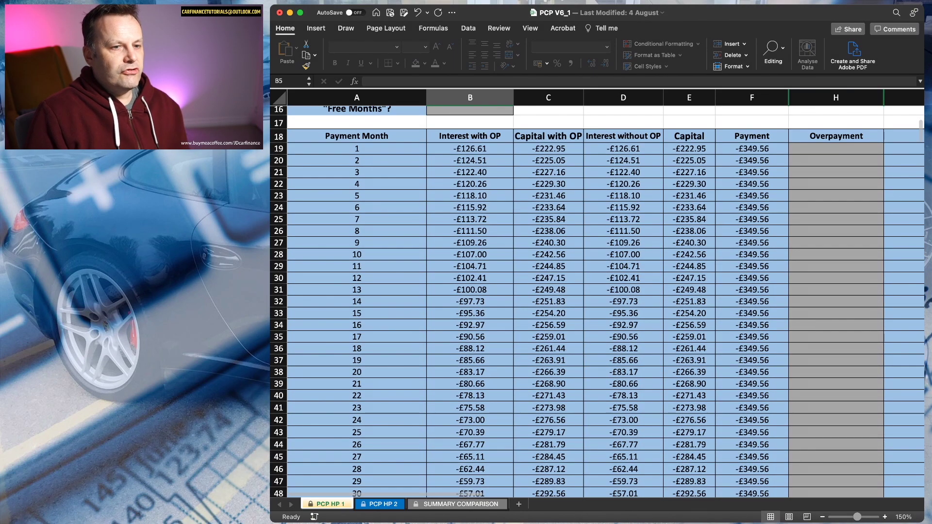
scroll(597, 301, "down", 1)
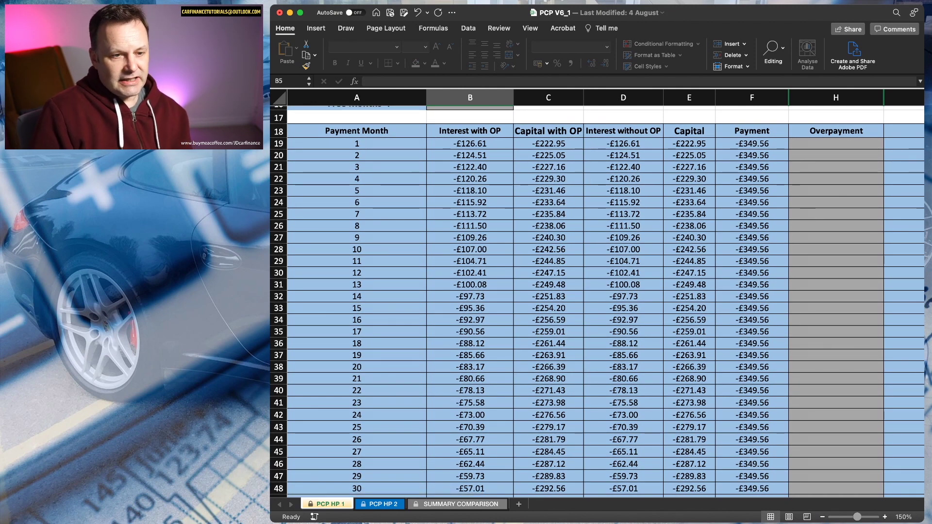
scroll(597, 301, "down", 4)
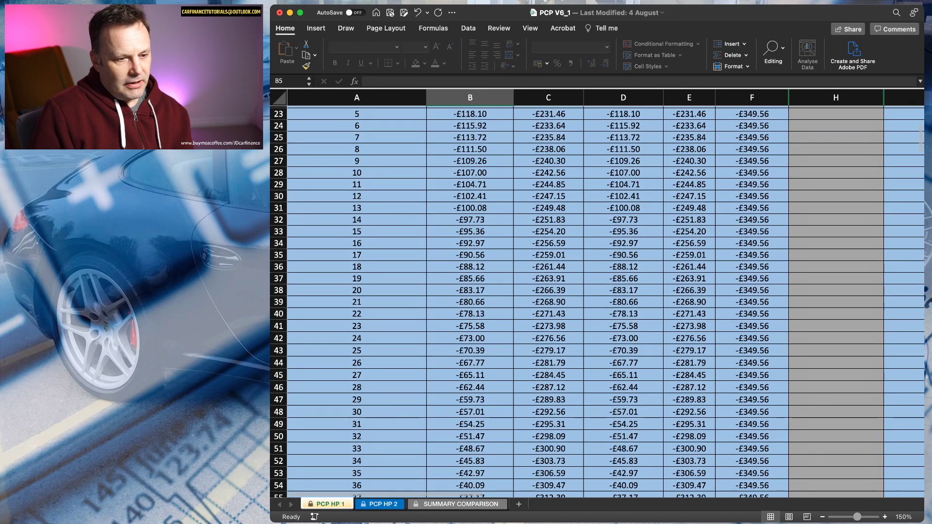
scroll(598, 301, "down", 5)
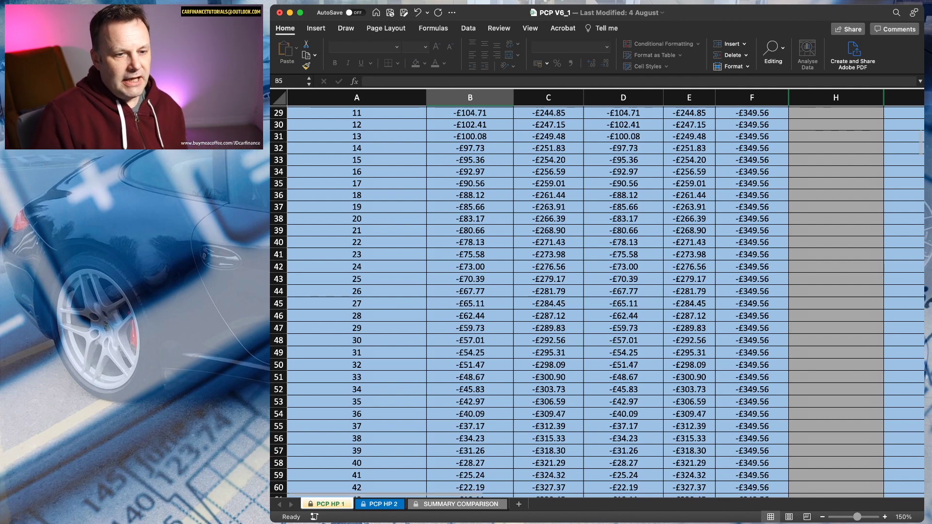
- Compare the interest and capital split in the PCP schedule on PCP HP 2 with the final months of the HP schedule on PCP HP 1
left_click(380, 504)
scroll(598, 301, "up", 6)
scroll(597, 301, "left", 1)
scroll(606, 293, "left", 10)
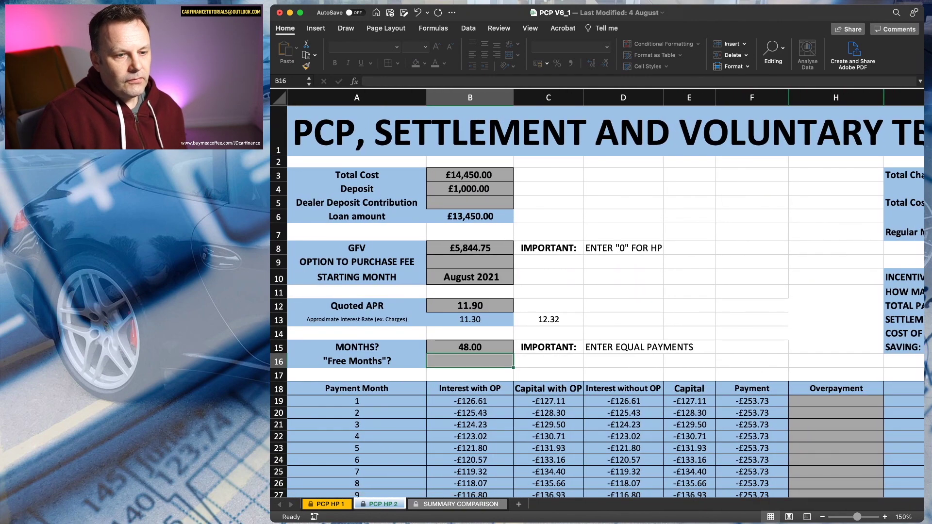
scroll(598, 301, "down", 5)
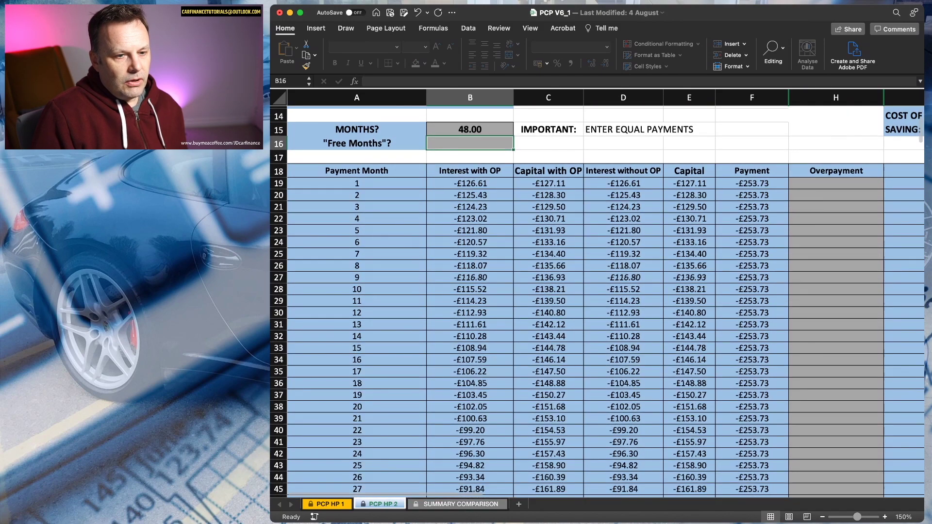
scroll(598, 301, "down", 8)
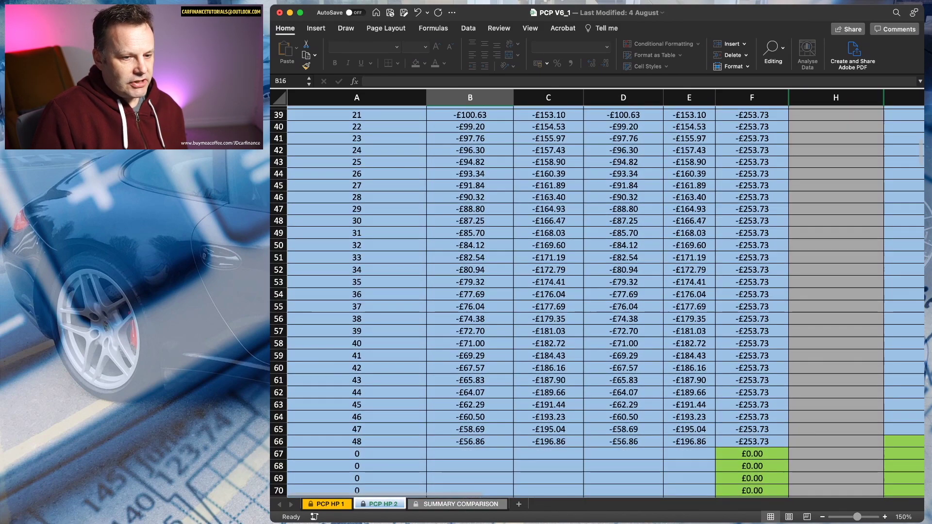
scroll(598, 301, "up", 1)
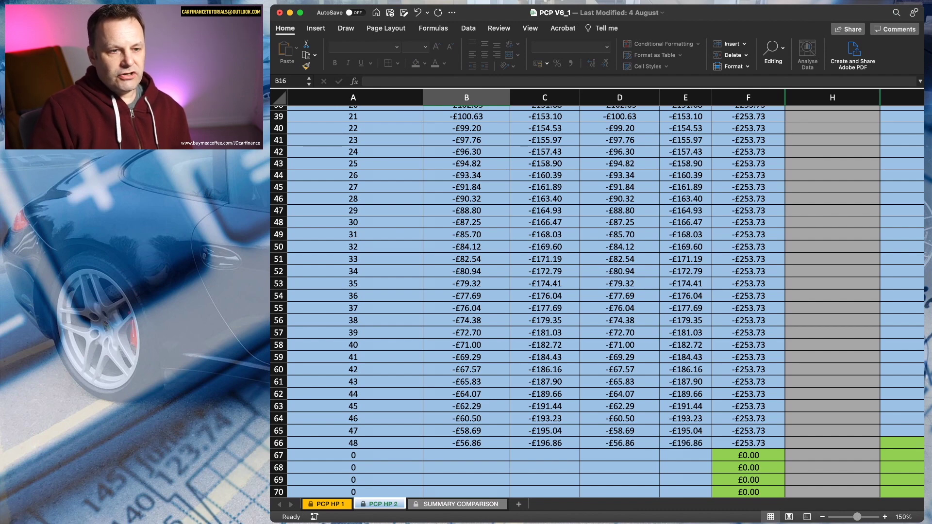
scroll(597, 301, "up", 15)
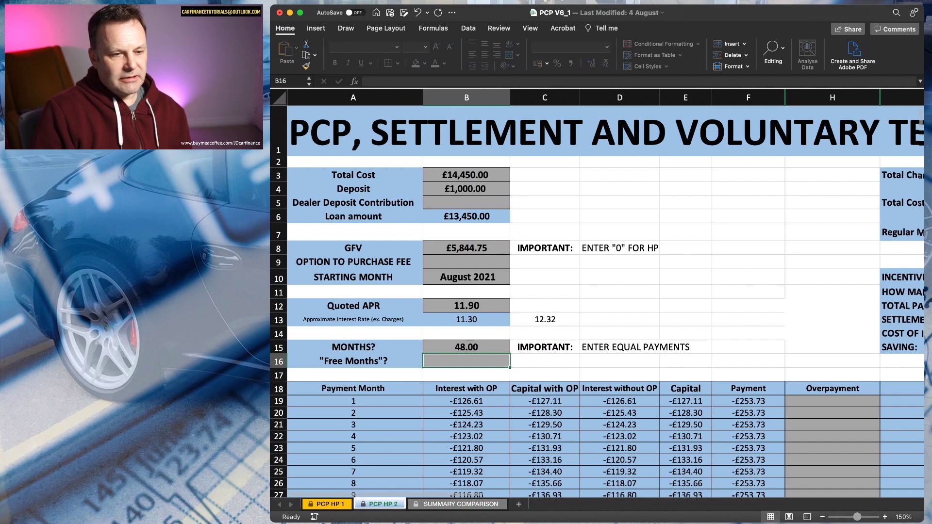
left_click(327, 504)
scroll(597, 301, "down", 7)
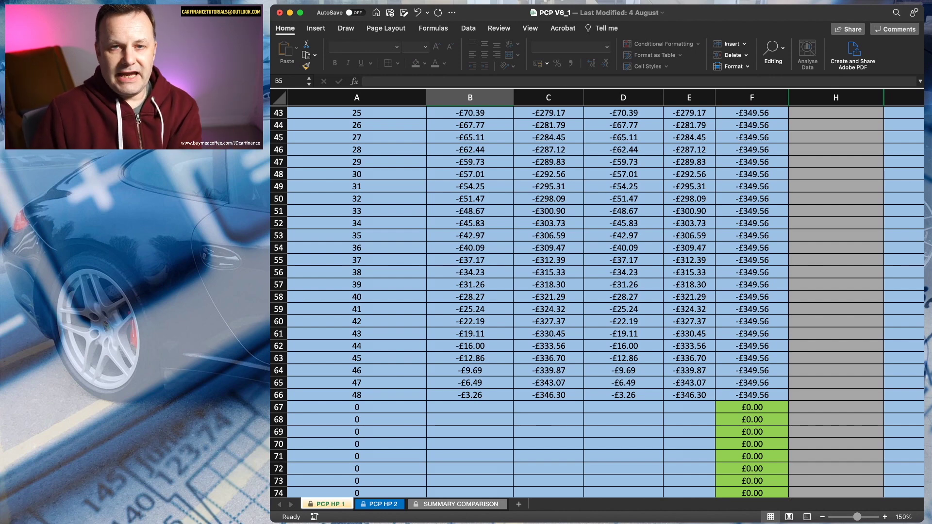
scroll(598, 302, "down", 2)
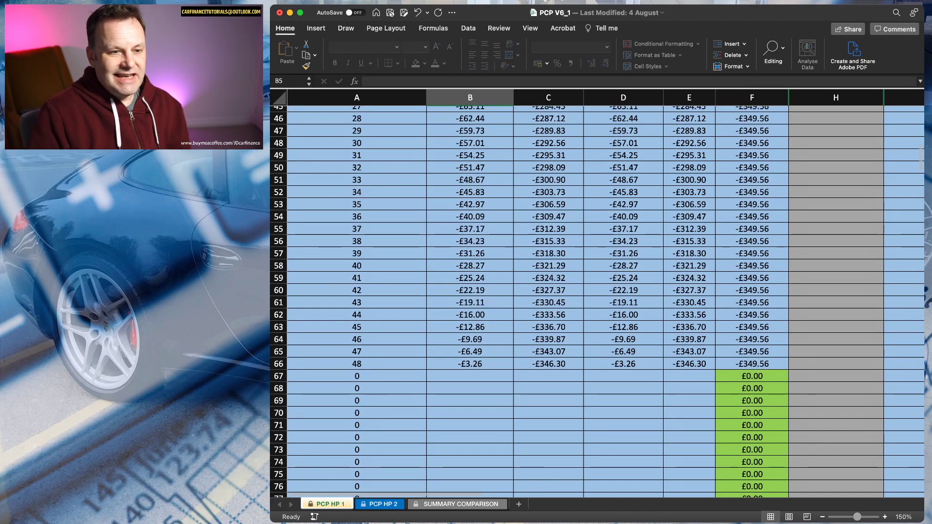
- Examine the total charges, voluntary termination point and monthly settlement figures for the PCP agreement on PCP HP 2
left_click(380, 505)
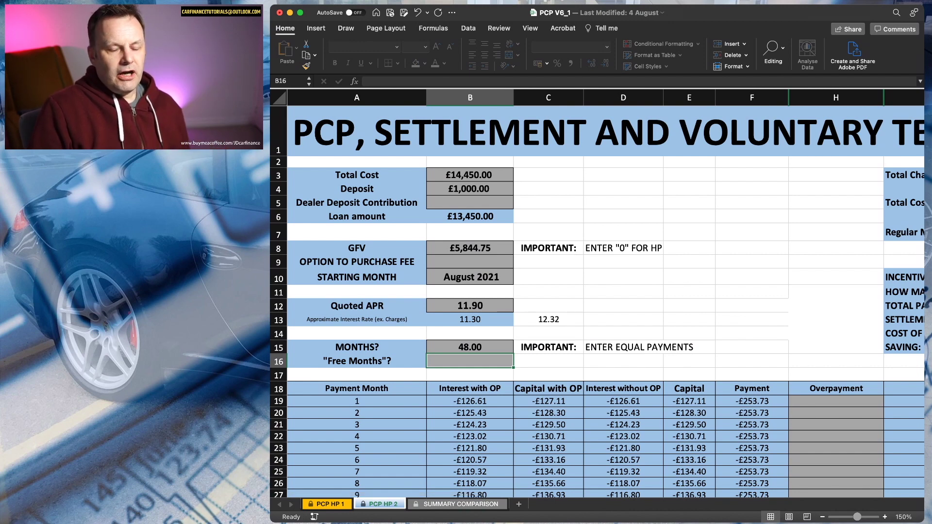
scroll(606, 325, "right", 10)
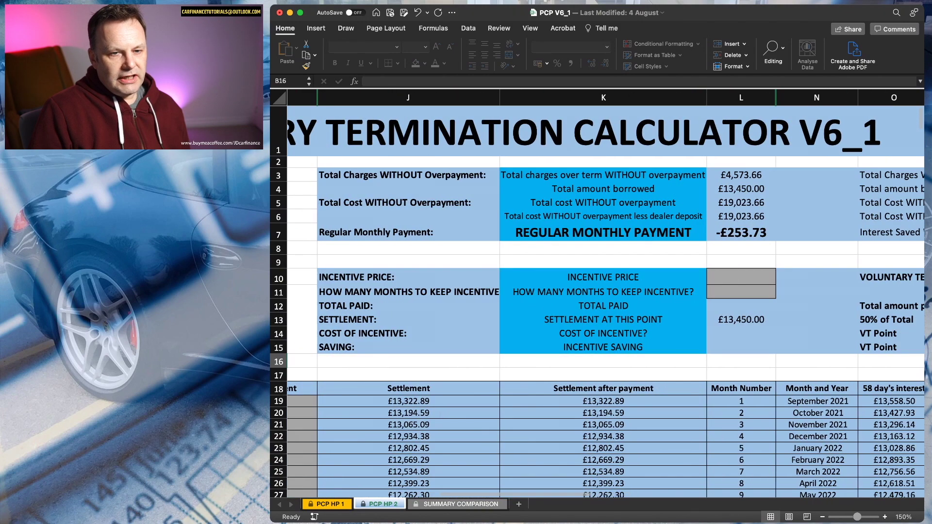
scroll(606, 293, "left", 1)
scroll(597, 291, "left", 5)
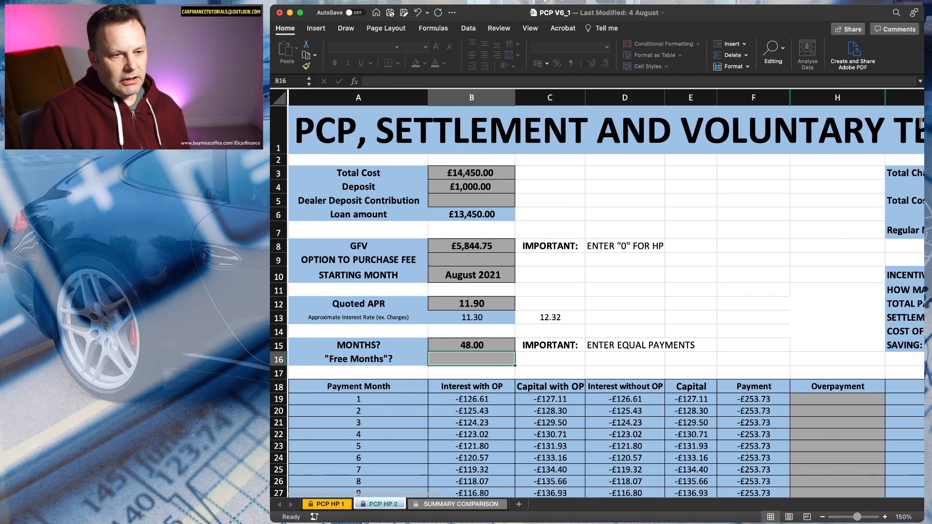
scroll(597, 291, "down", 2)
scroll(597, 292, "right", 10)
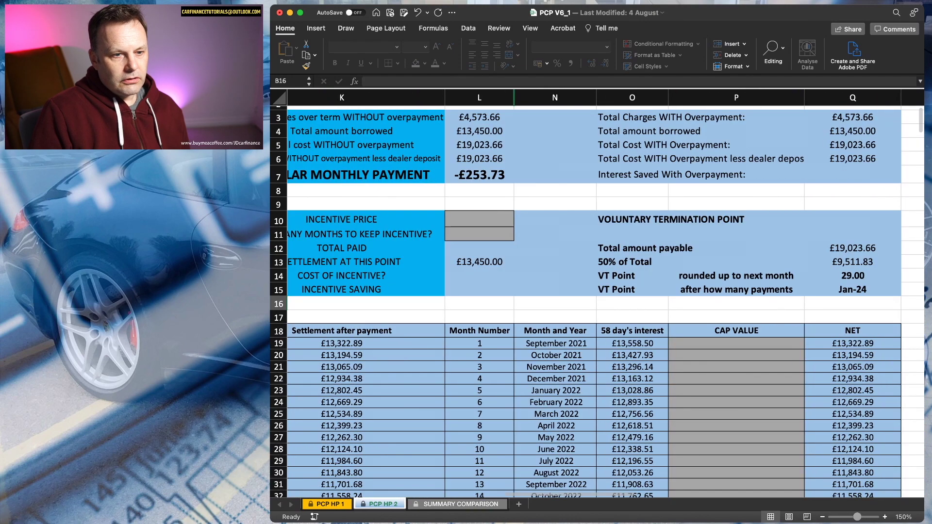
scroll(597, 301, "down", 3)
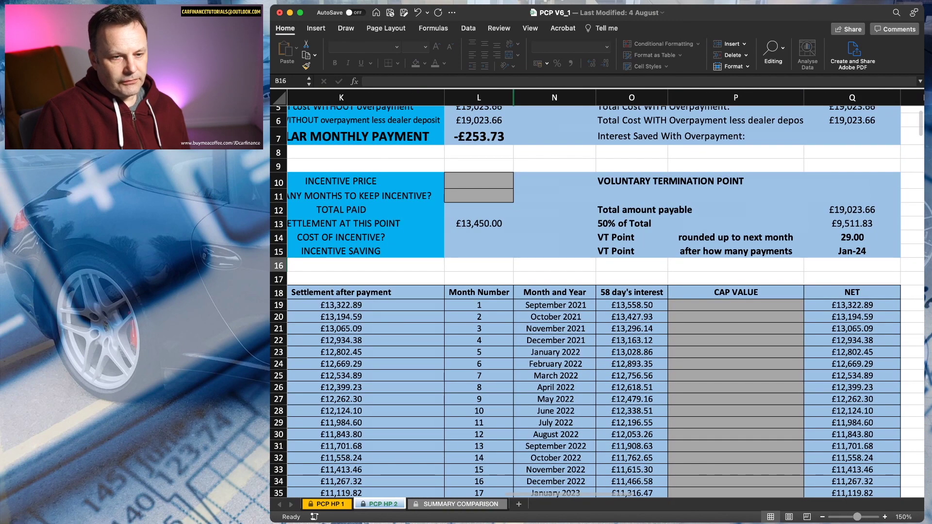
scroll(597, 292, "left", 6)
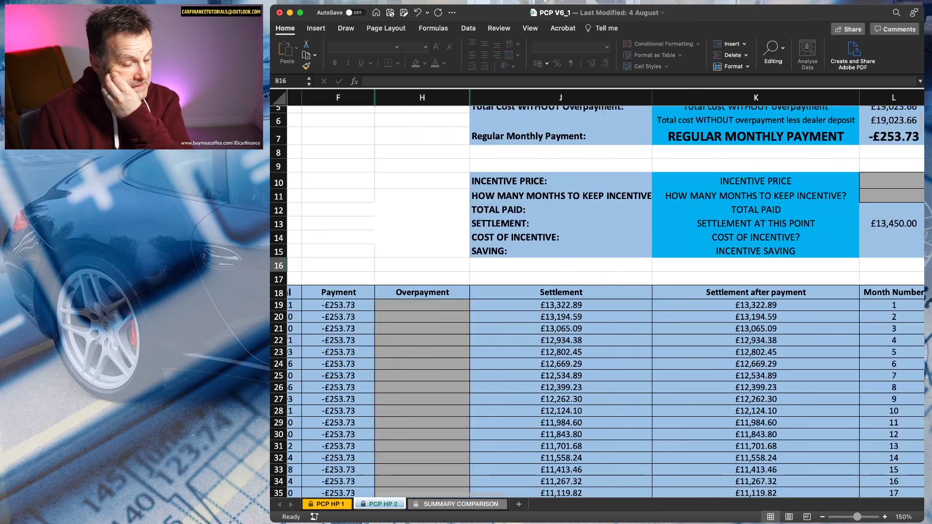
scroll(597, 291, "left", 5)
scroll(598, 292, "up", 3)
scroll(597, 291, "down", 5)
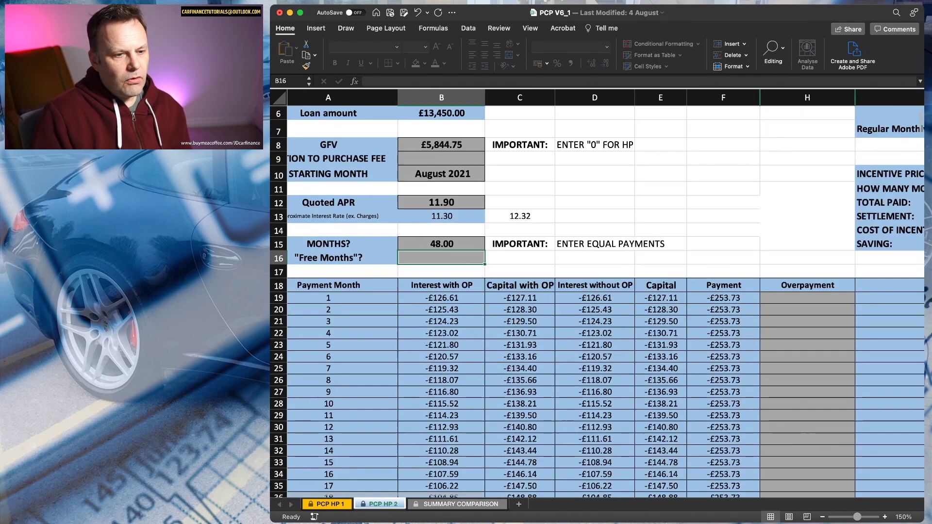
scroll(597, 301, "down", 2)
scroll(598, 301, "right", 4)
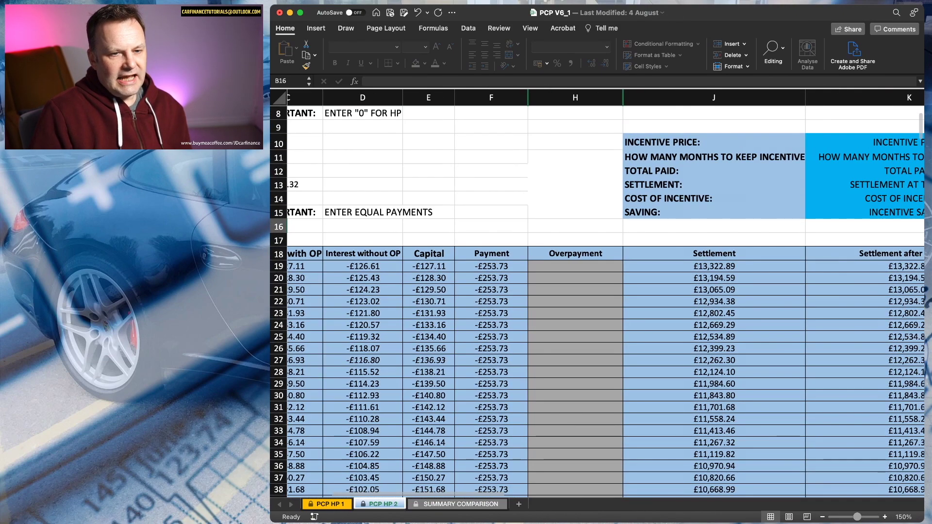
- Enter a £2,000 overpayment against payment month 12 of the HP schedule on PCP HP 1
key("ctrl+Page_Up")
scroll(597, 292, "up", 10)
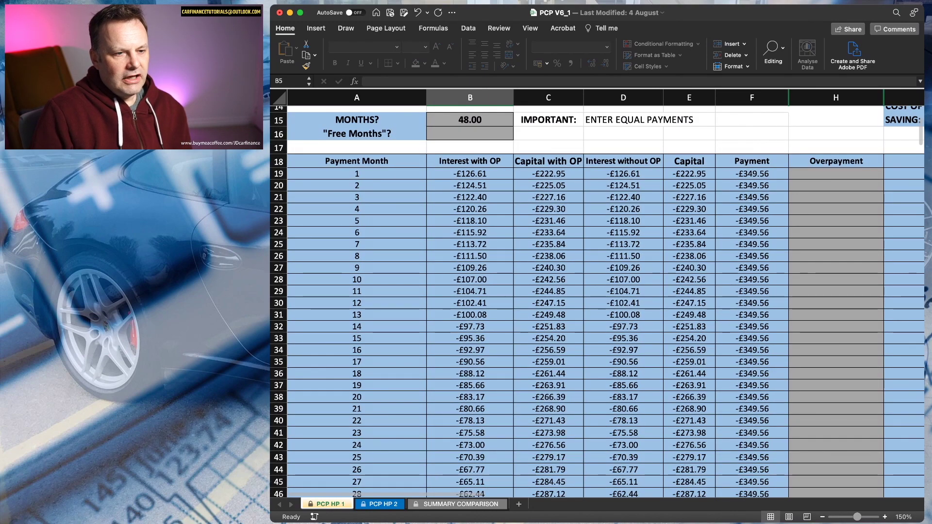
scroll(597, 292, "right", 5)
left_click(561, 303)
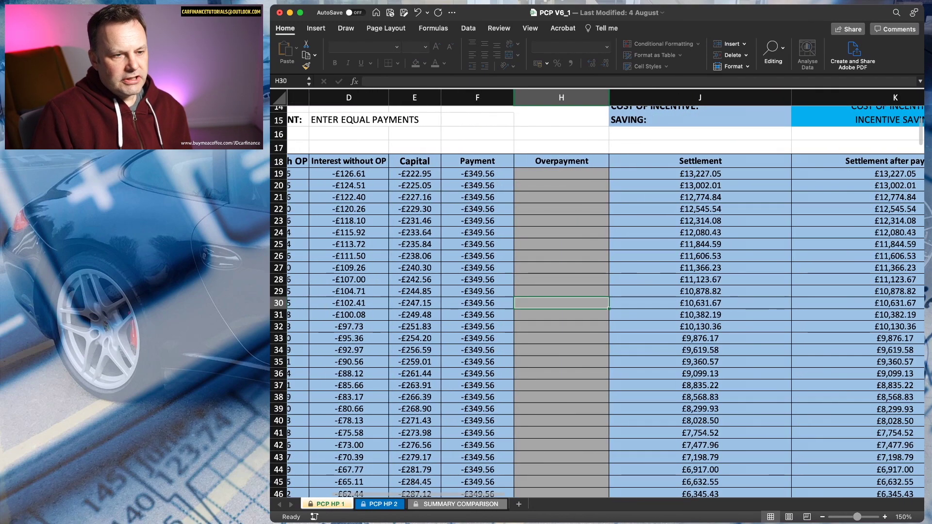
scroll(597, 291, "left", 5)
scroll(598, 291, "up", 3)
scroll(598, 291, "right", 1)
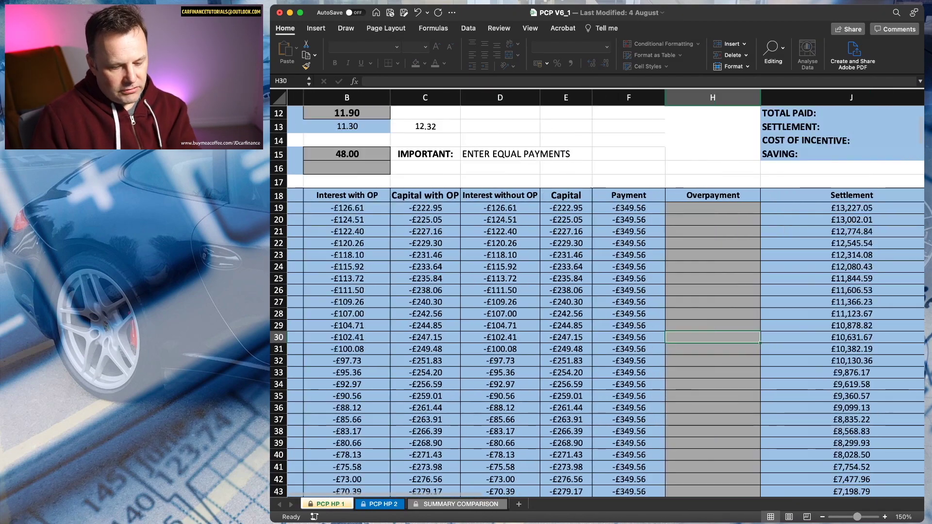
scroll(597, 292, "right", 3)
type("2000")
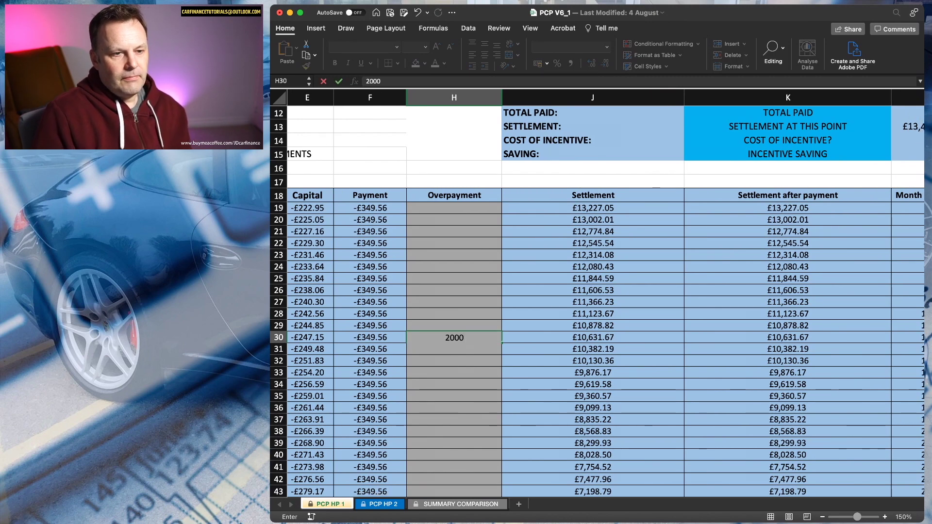
key("Return")
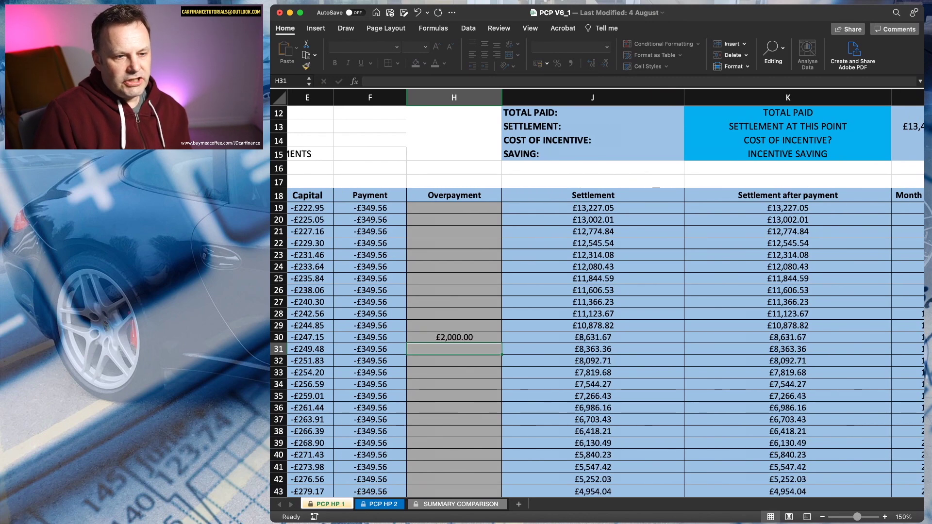
- Compare the HP interest and capital with and without the overpayment, then examine the overpayment totals and interest saved
scroll(597, 292, "left", 2)
scroll(597, 292, "left", 3)
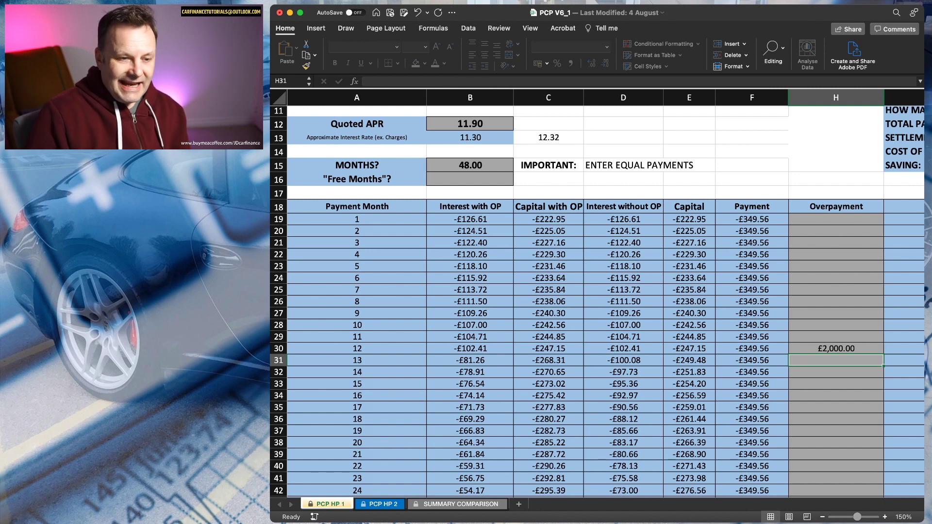
scroll(597, 301, "up", 1)
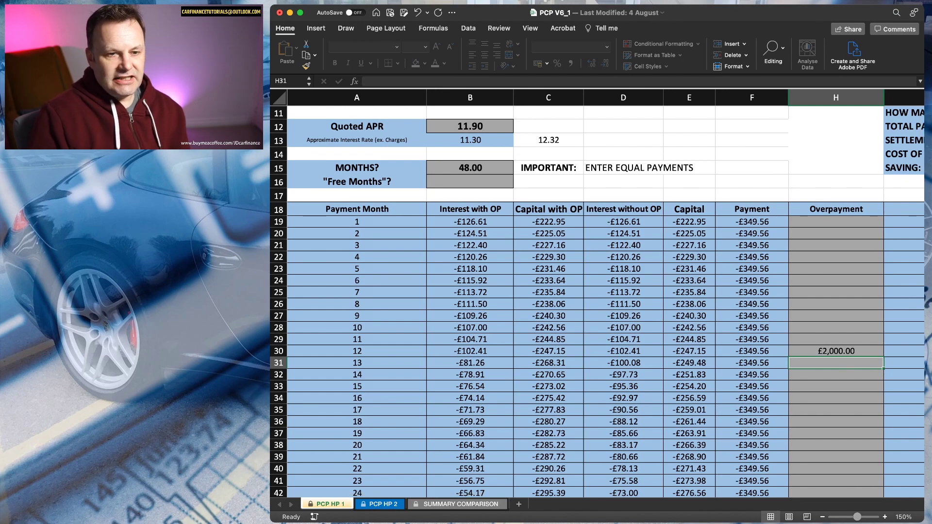
scroll(598, 294, "up", 5)
scroll(597, 294, "right", 10)
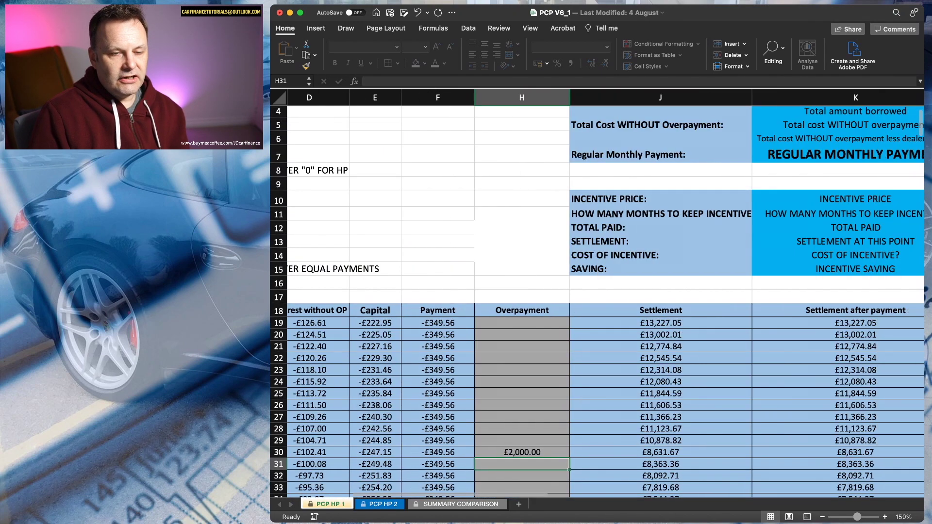
scroll(597, 294, "right", 5)
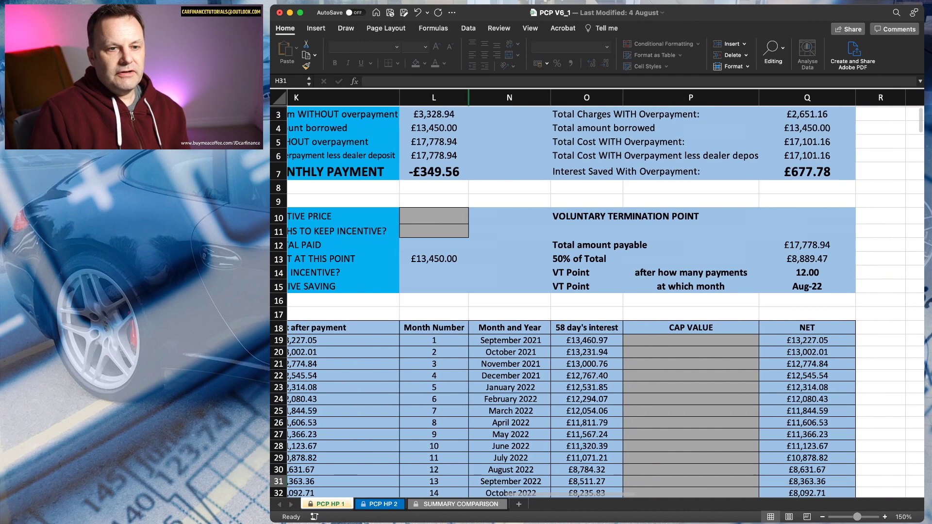
scroll(597, 294, "up", 2)
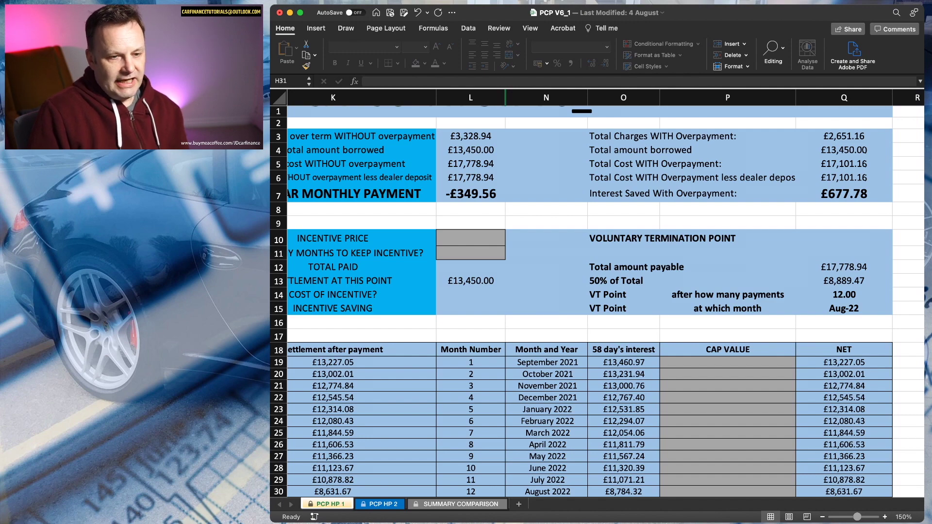
- Review the overpayment cell against the HP settlement columns, total cost with overpayment and voluntary termination point
scroll(597, 294, "down", 3)
scroll(597, 294, "right", 2)
scroll(598, 294, "left", 10)
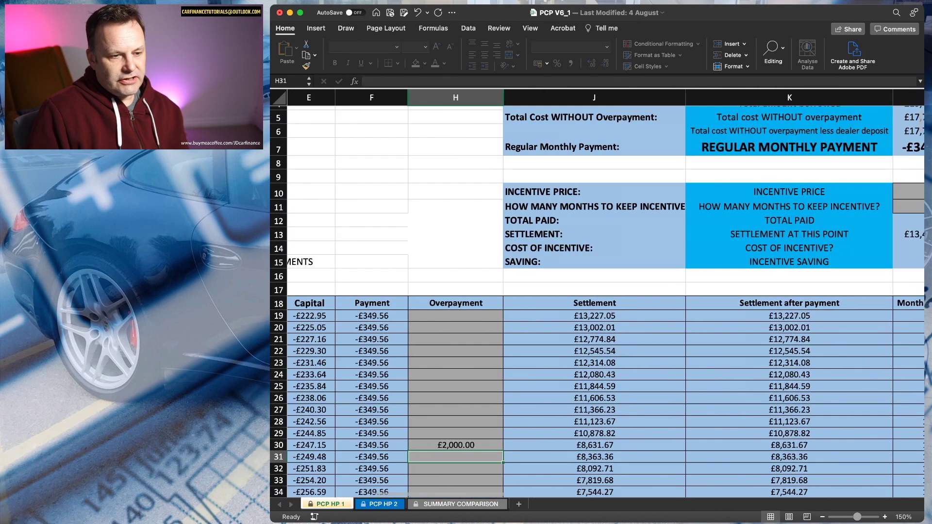
scroll(598, 294, "left", 5)
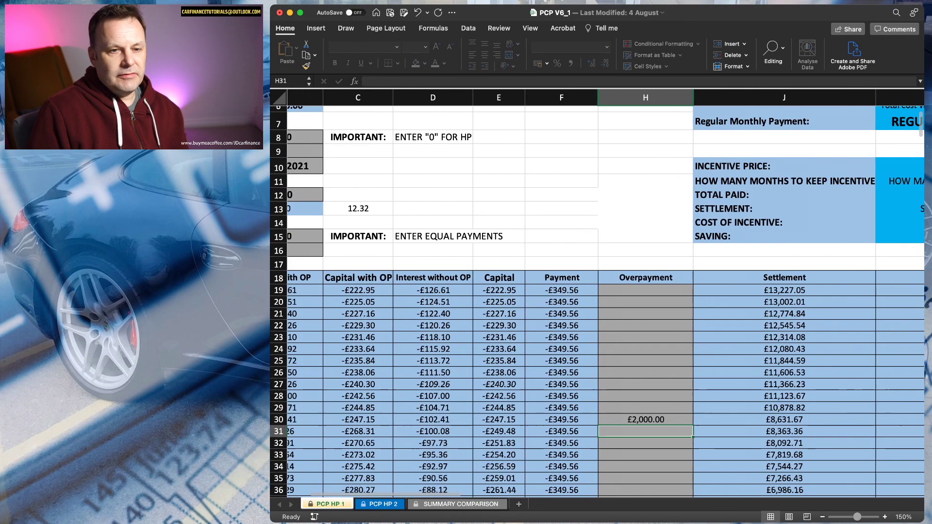
scroll(597, 294, "right", 8)
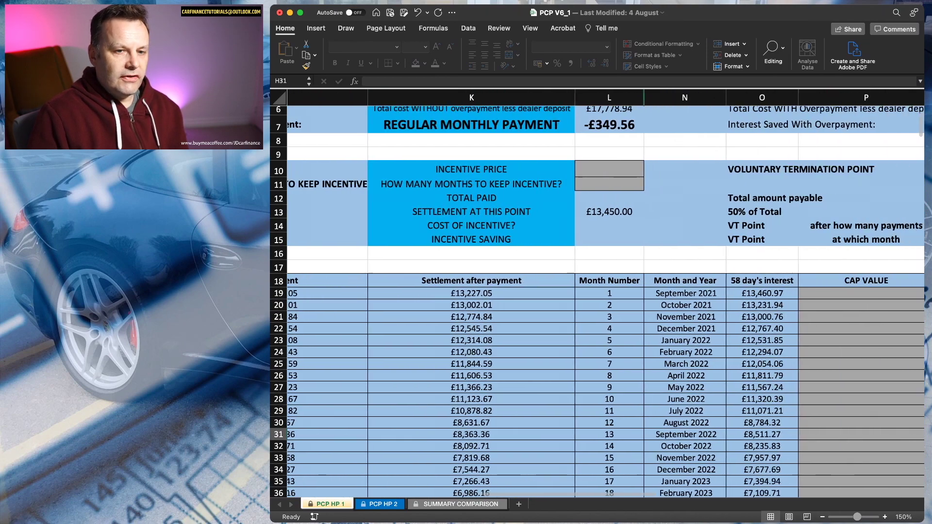
scroll(597, 294, "up", 2)
scroll(597, 294, "right", 4)
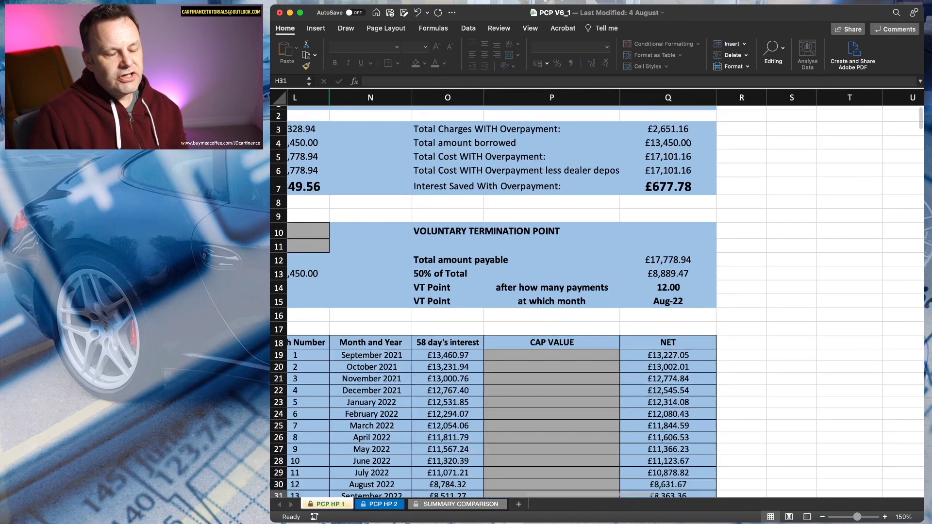
scroll(597, 294, "down", 5)
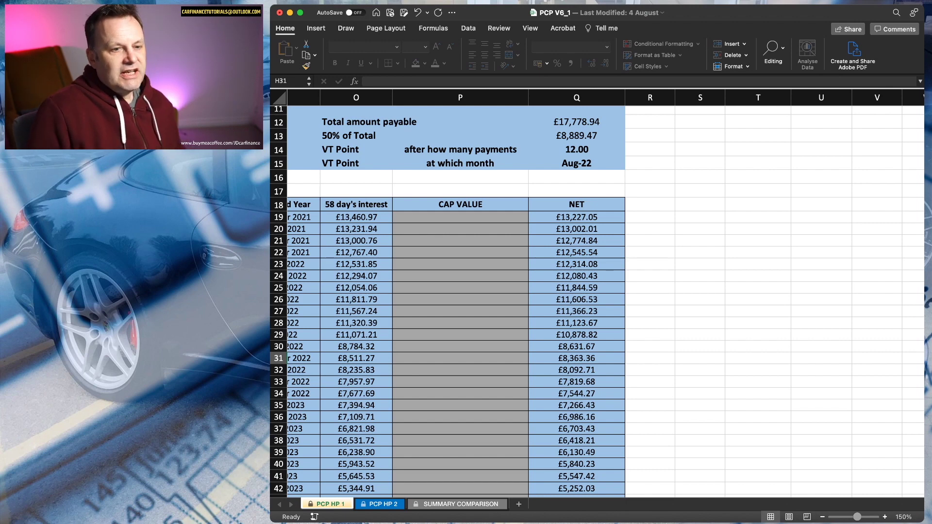
- Delete the overpayment against payment month 12 on PCP HP 1
scroll(606, 293, "left", 10)
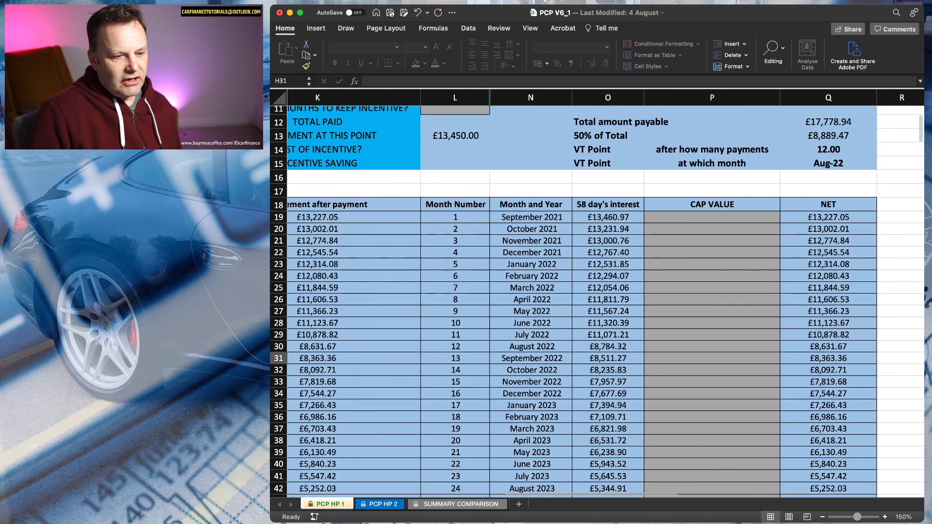
scroll(606, 293, "left", 3)
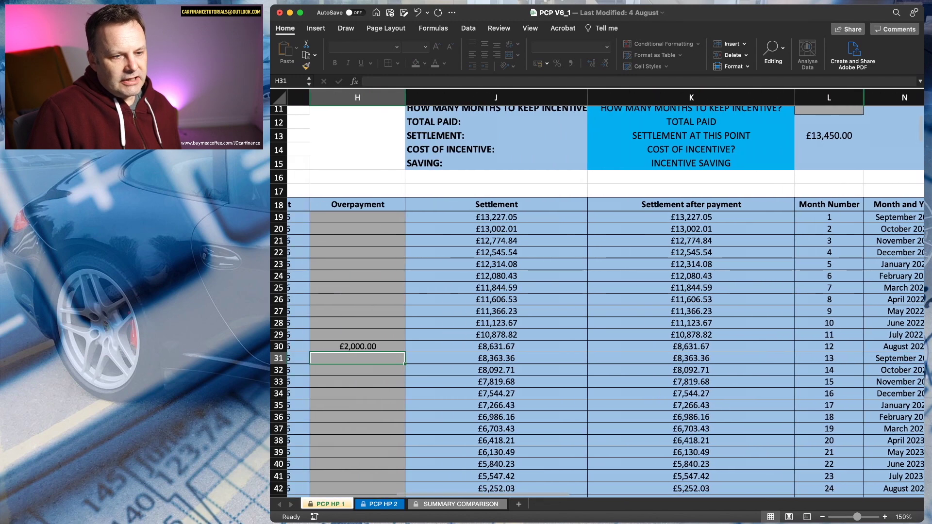
scroll(606, 294, "left", 6)
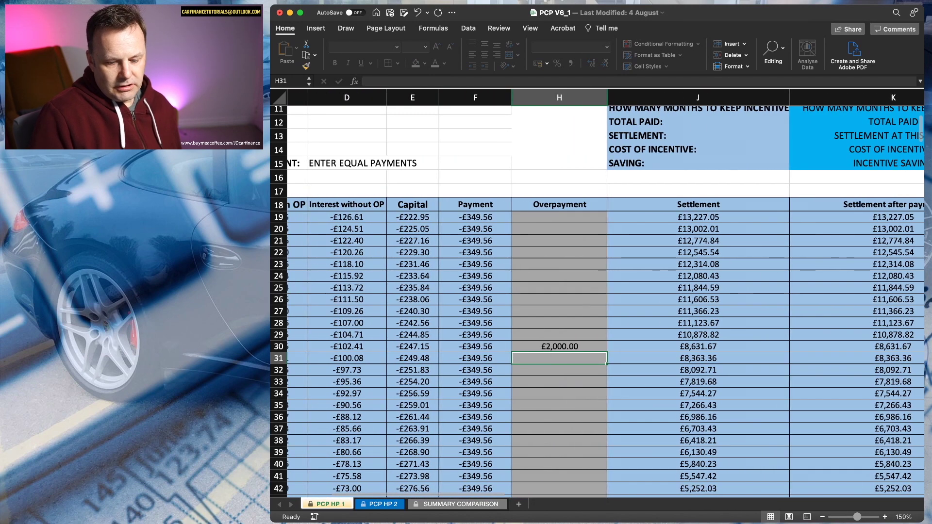
left_click(559, 346)
key("Delete")
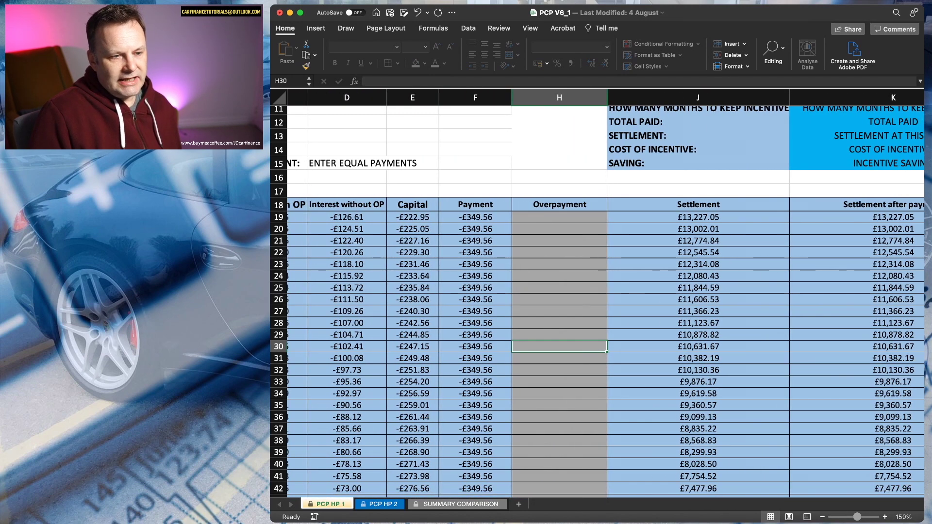
- Enter a CAP value of £8,500 for month 24, August 2023, on PCP HP 1 and check its net figure
scroll(606, 293, "left", 6)
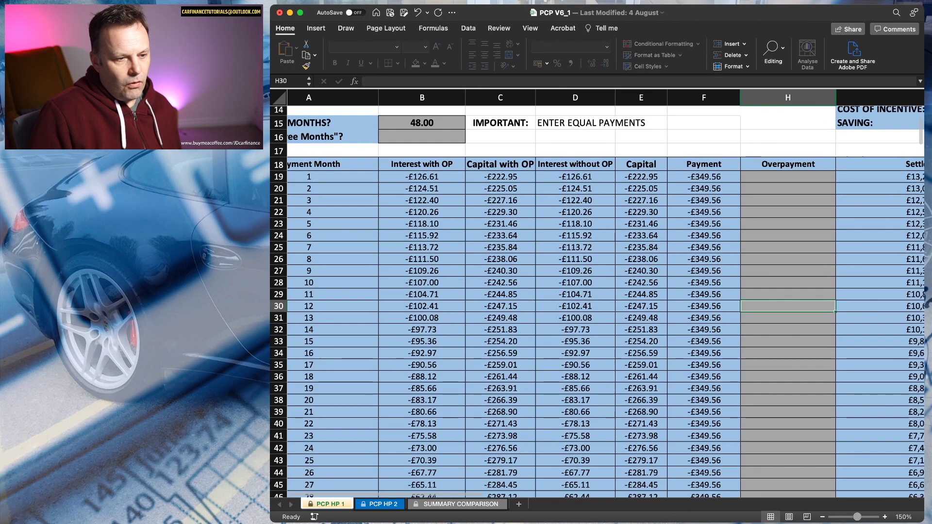
scroll(606, 293, "down", 2)
scroll(606, 293, "right", 10)
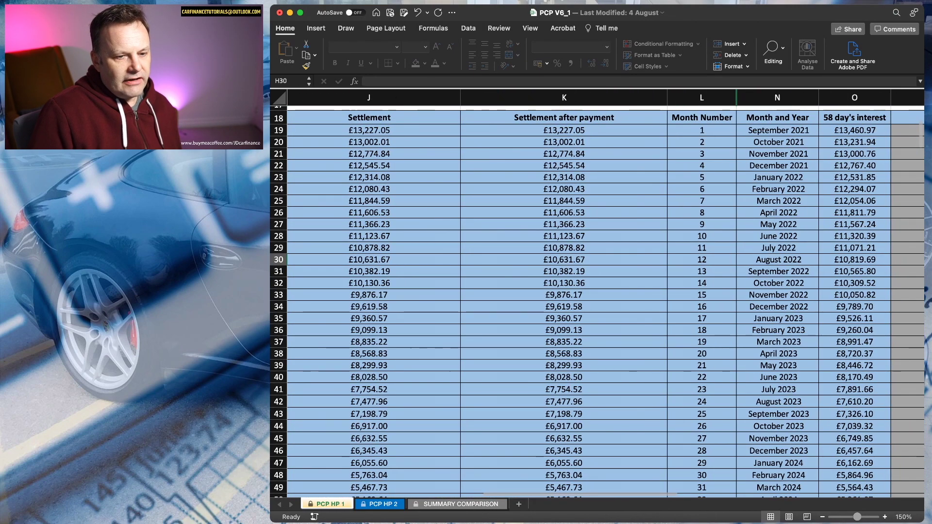
scroll(606, 294, "right", 5)
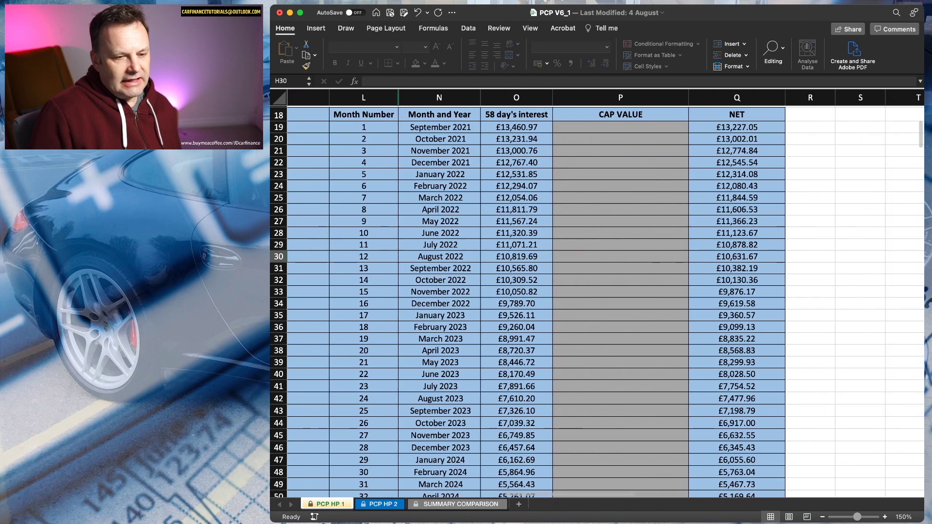
left_click(621, 398)
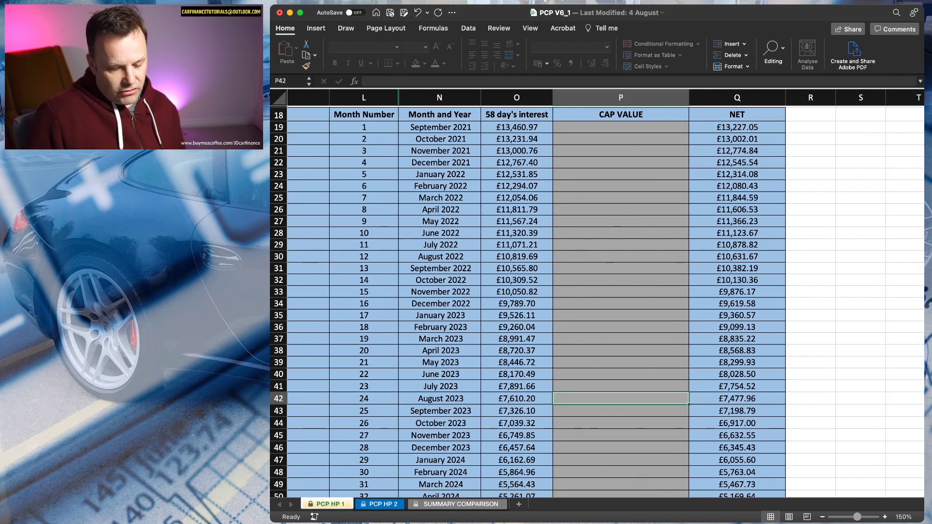
type("8500")
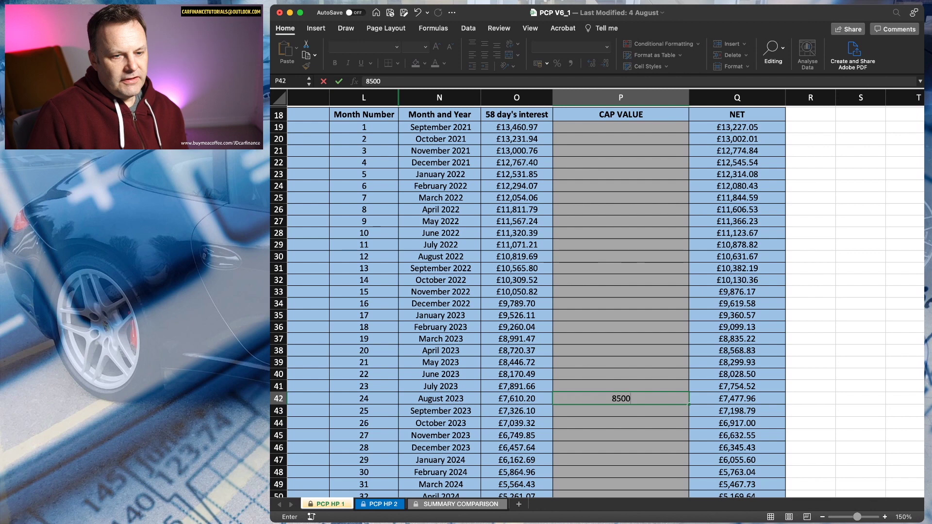
key("Return")
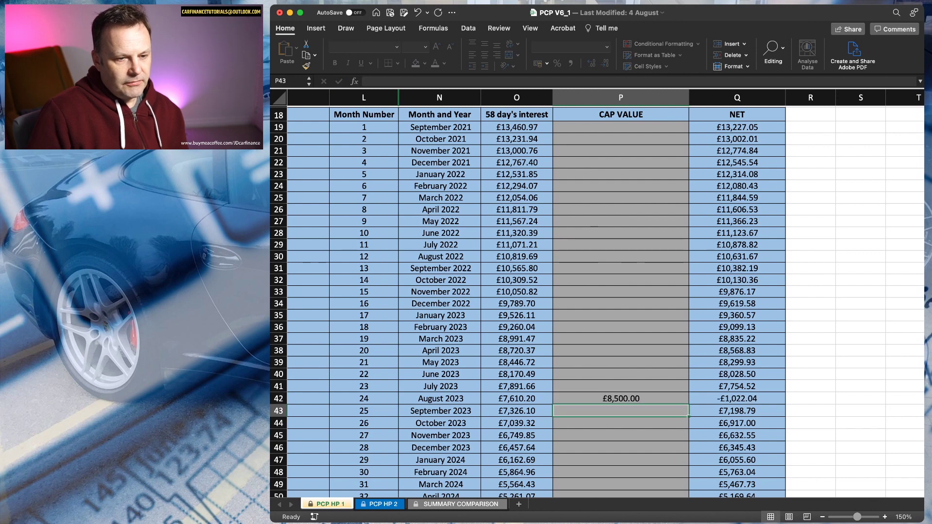
scroll(600, 294, "right", 3)
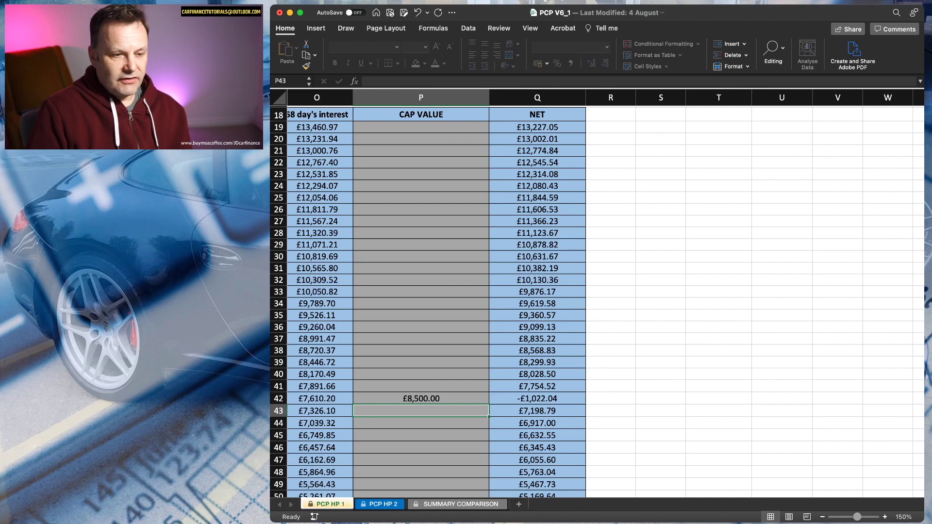
scroll(597, 291, "left", 10)
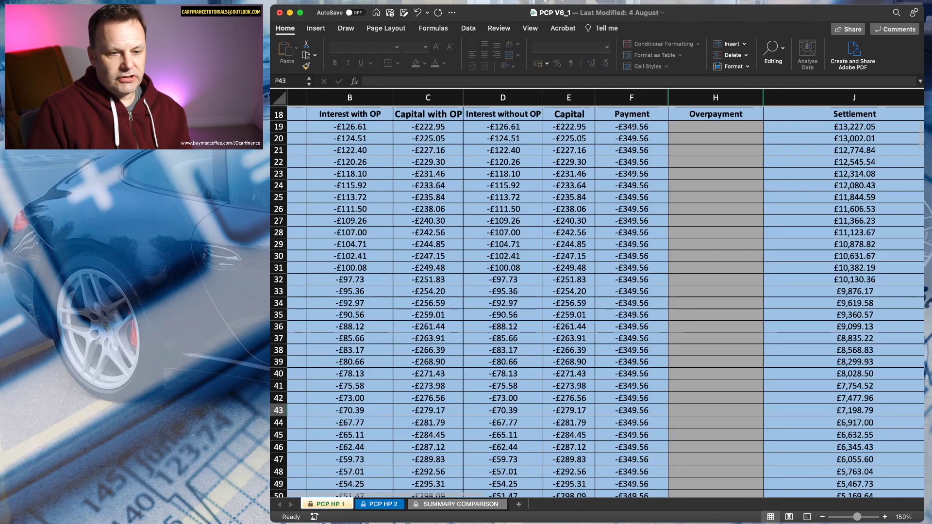
scroll(598, 291, "right", 8)
scroll(597, 291, "right", 5)
scroll(597, 291, "left", 2)
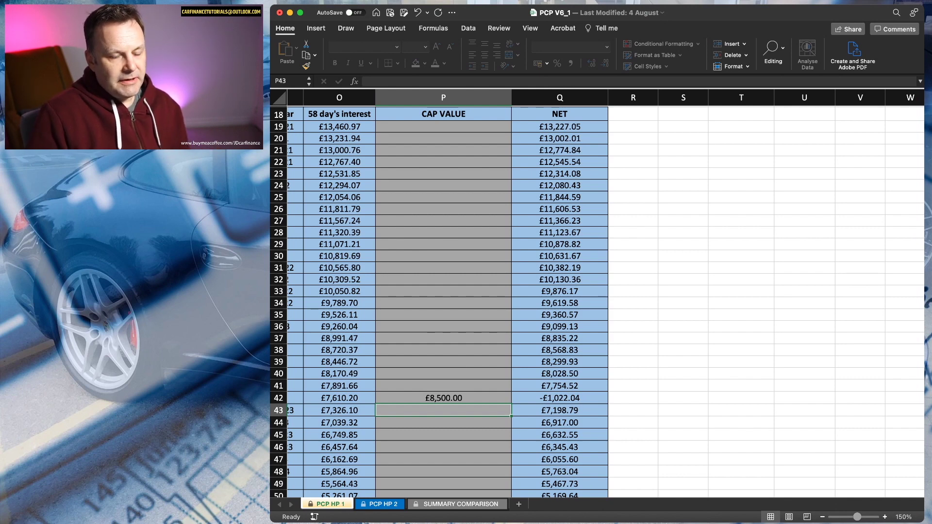
- Enter a CAP value of £8,500 for August 2023 in the PCP schedule on PCP HP 2
left_click(379, 505)
scroll(606, 301, "right", 2)
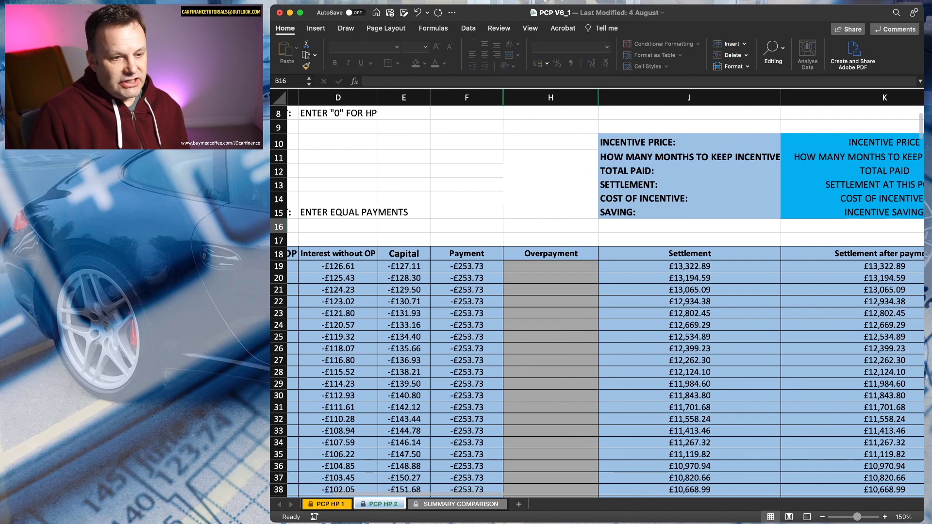
left_click(328, 505)
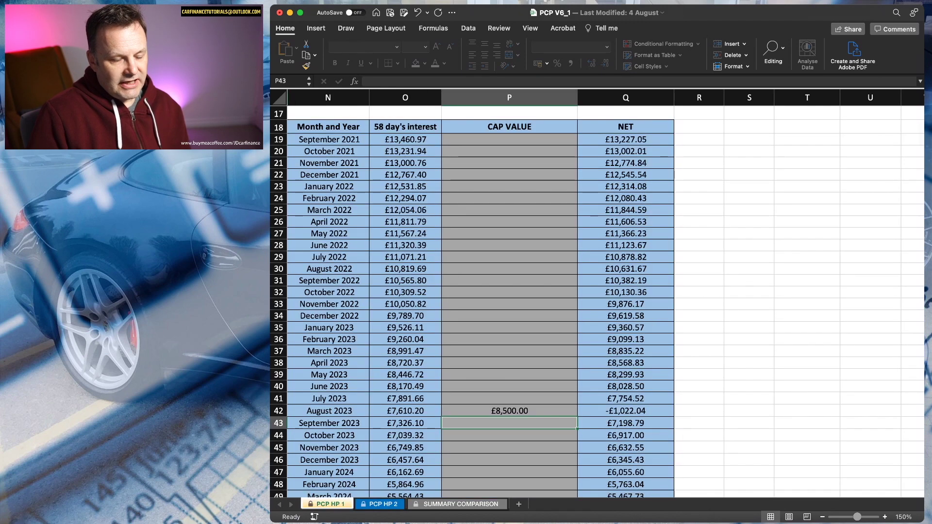
left_click(380, 505)
scroll(597, 301, "down", 5)
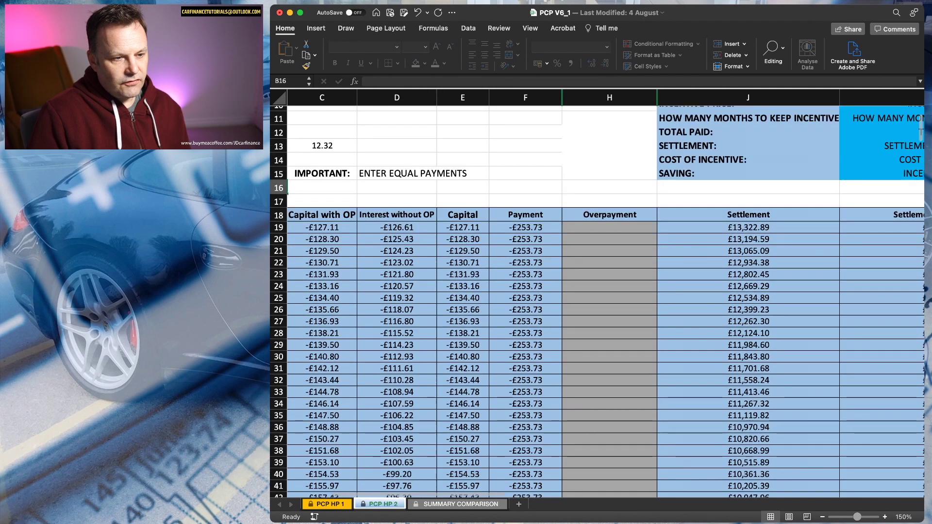
scroll(597, 301, "right", 5)
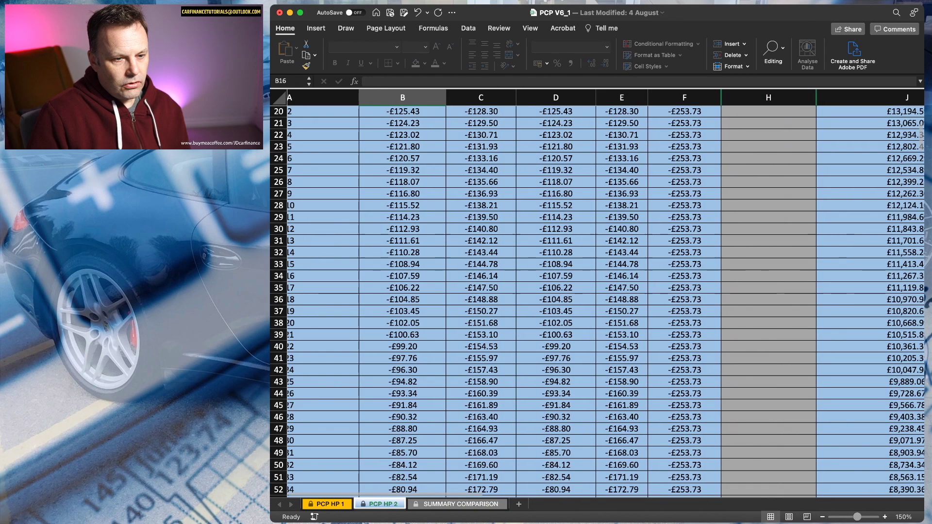
scroll(605, 294, "right", 6)
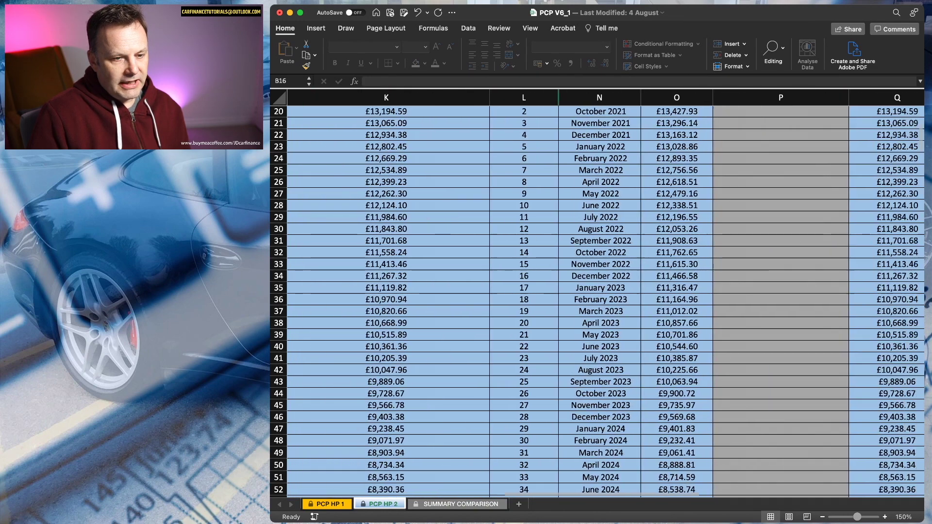
scroll(524, 369, "right", 3)
left_click(524, 369)
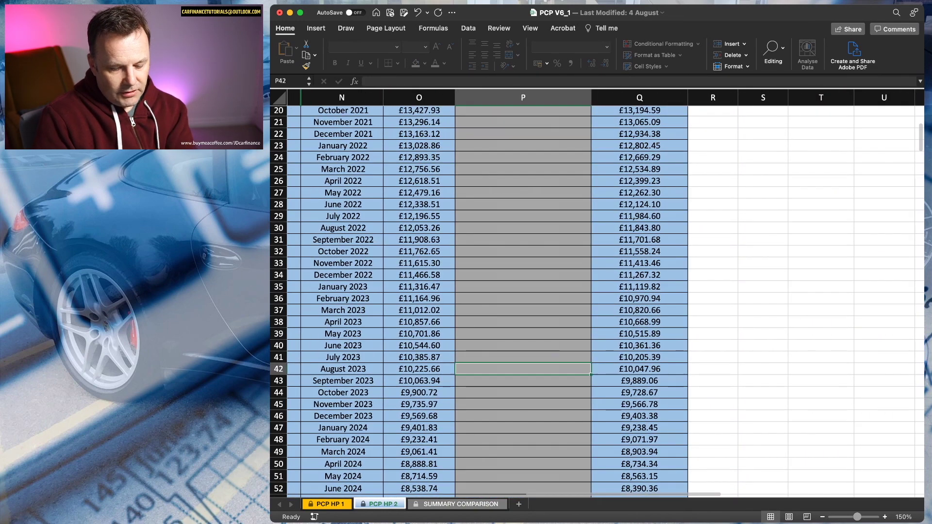
type("8500")
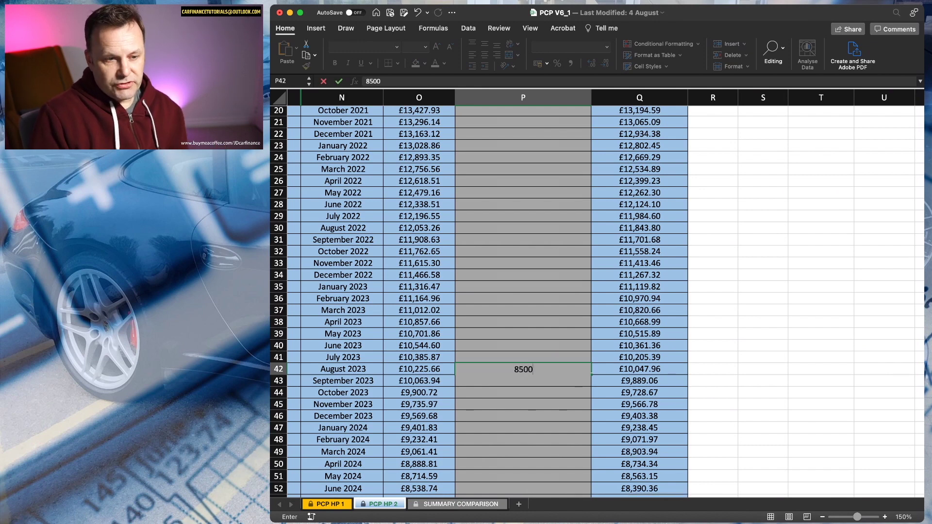
key("Return")
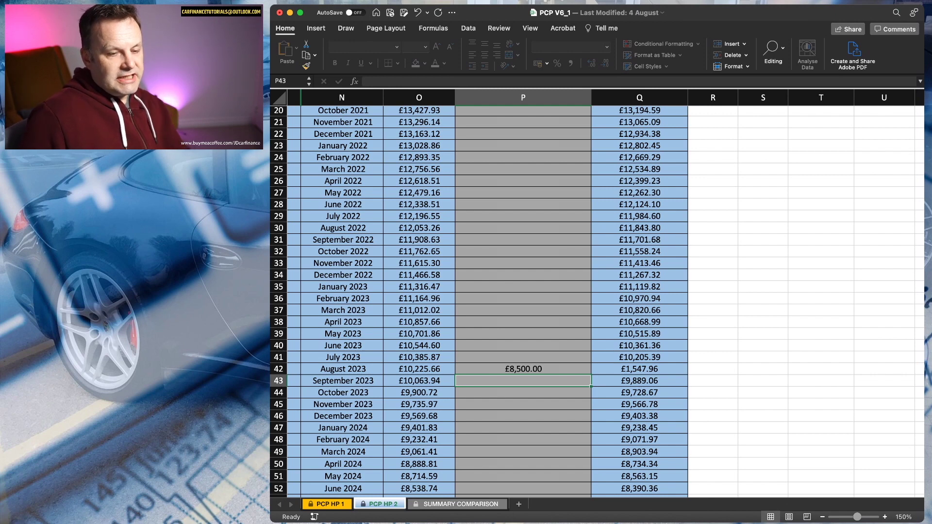
- Review the August 2023 net figure, then the total charges and voluntary termination point on PCP HP 2
scroll(597, 301, "right", 1)
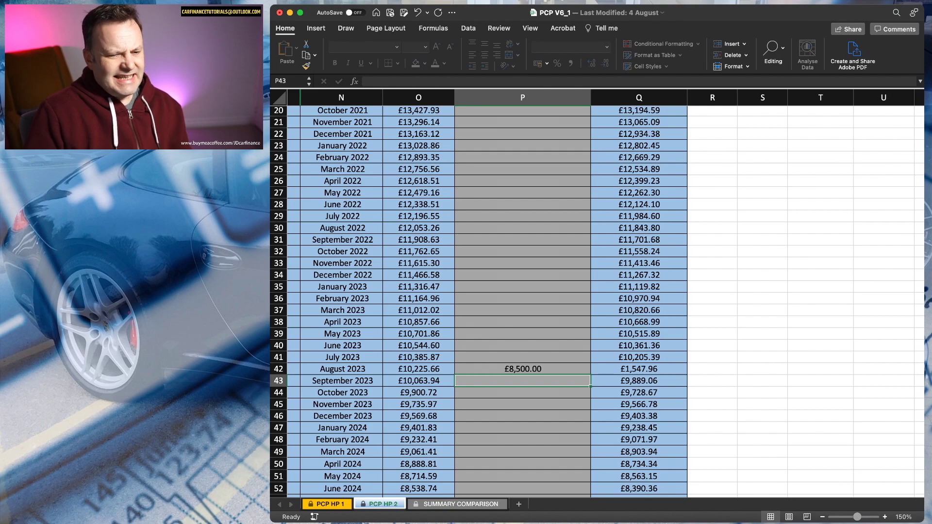
scroll(597, 292, "up", 10)
scroll(597, 291, "left", 10)
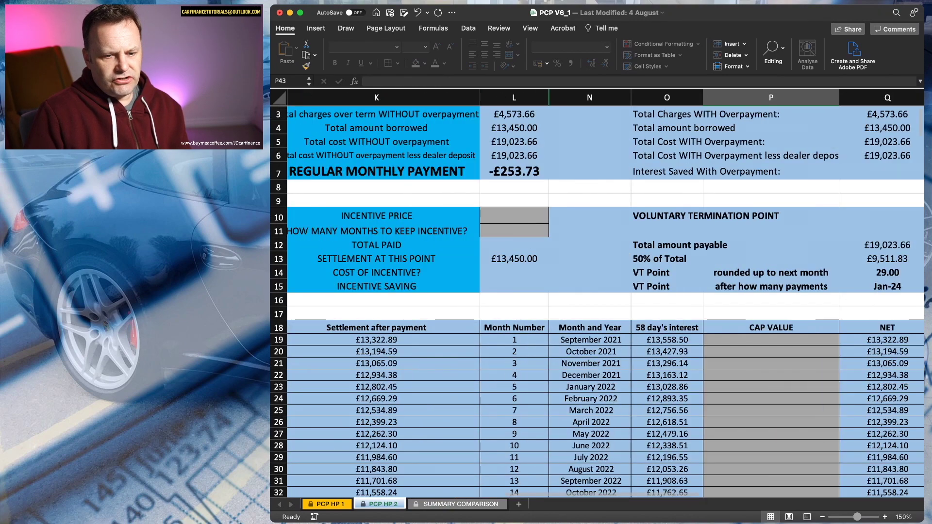